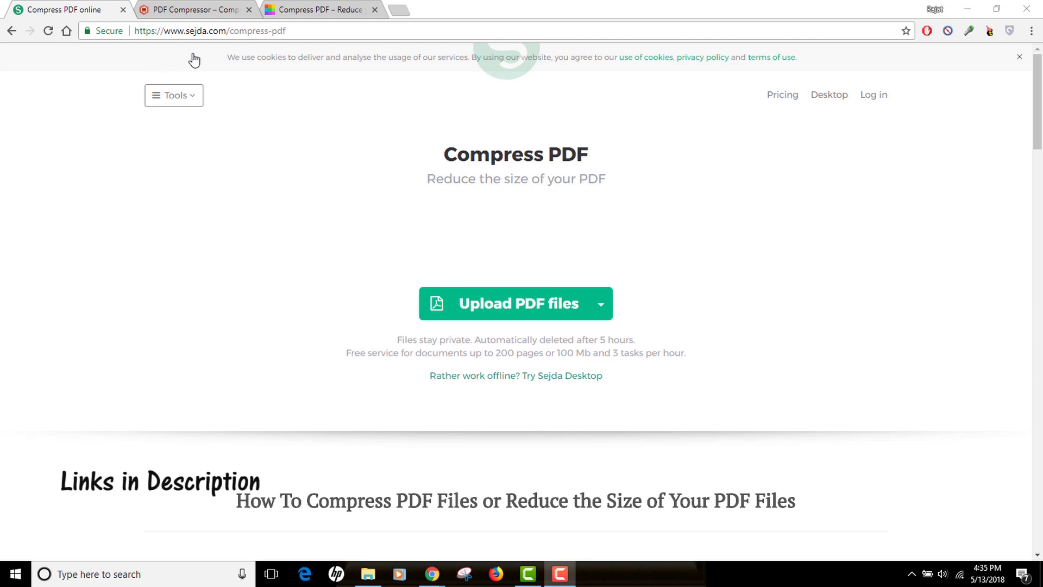
Glance over the PDF Compressor and Smallpdf tabs, return to Sejda, and bring up the Desktop\PDF folder
{"action": "left_click", "coordinate": [193, 9]}
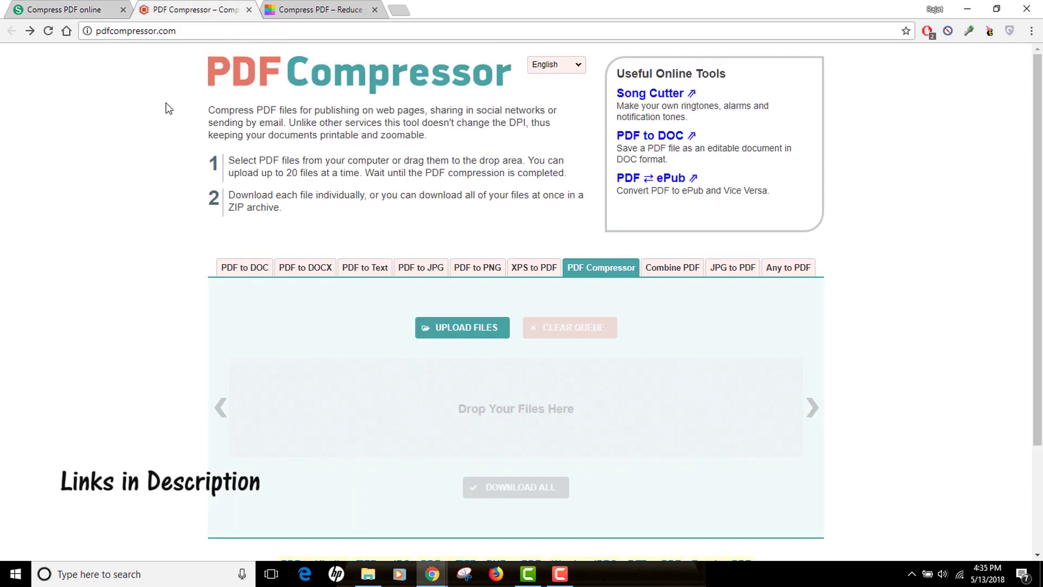
{"action": "left_click", "coordinate": [324, 6]}
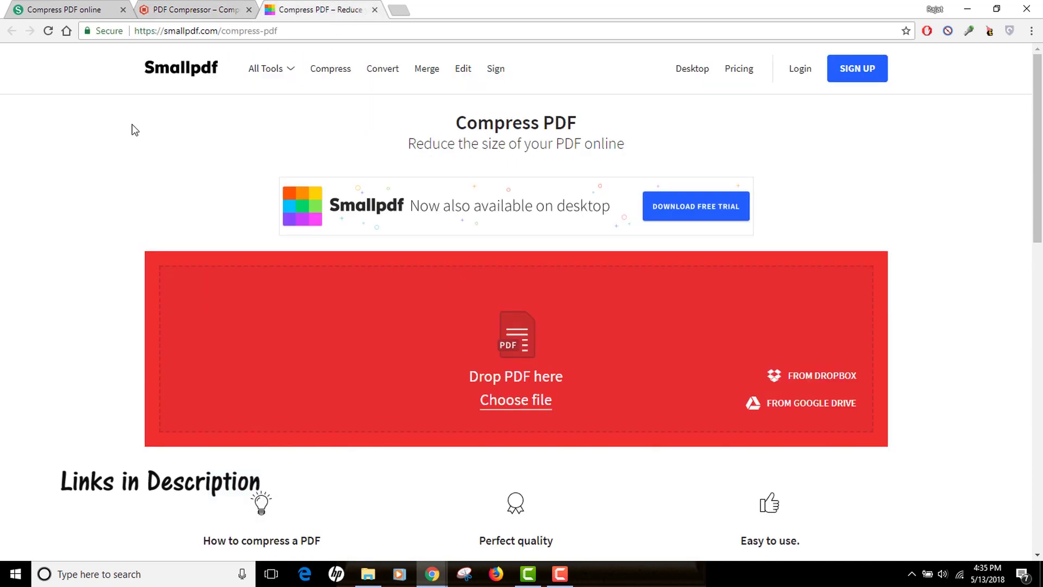
{"action": "left_click", "coordinate": [81, 9]}
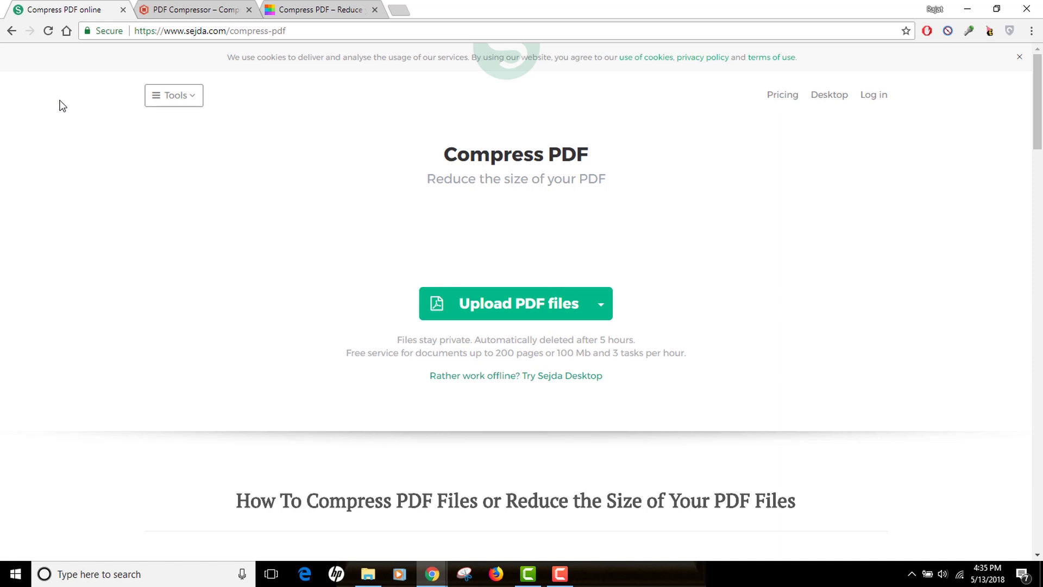
{"action": "left_click", "coordinate": [368, 574]}
{"action": "left_click", "coordinate": [239, 257]}
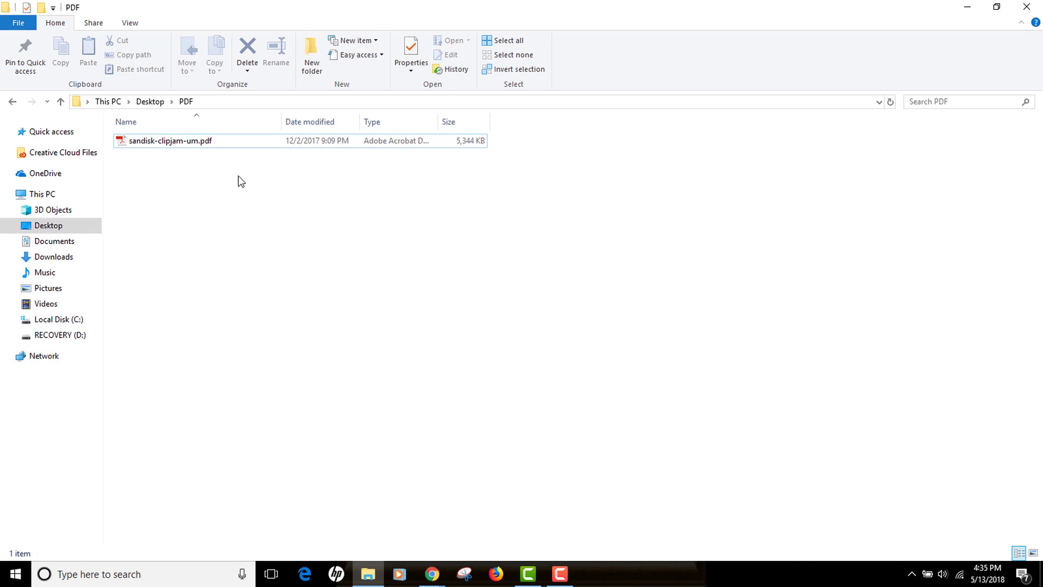
Confirm sandisk-clipjam-um.pdf shows 5.21 MB, then bring Sejda's Compress PDF page to the front
{"action": "left_click", "coordinate": [217, 140]}
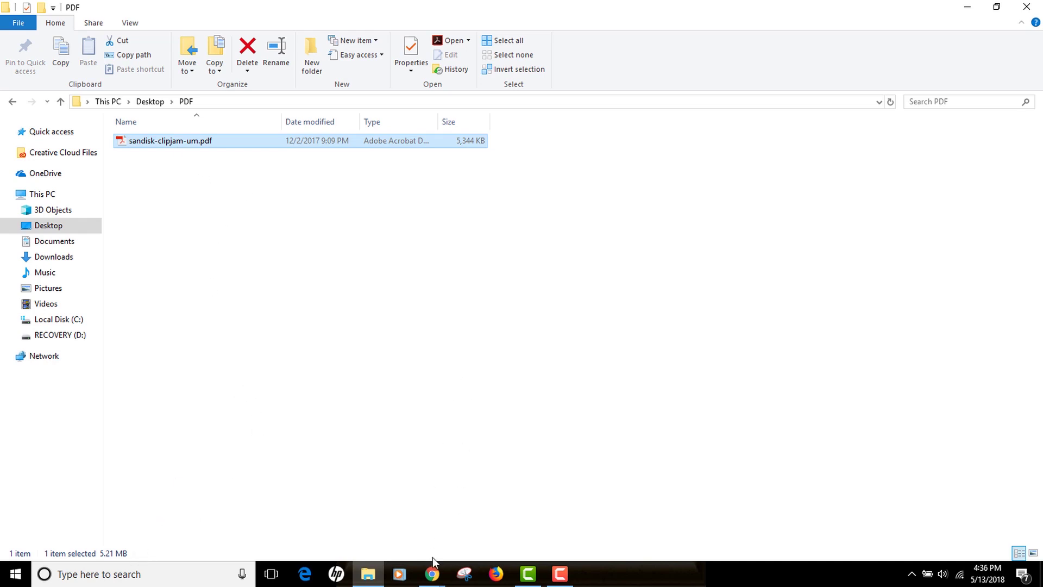
{"action": "left_click", "coordinate": [431, 574]}
{"action": "left_click", "coordinate": [474, 536]}
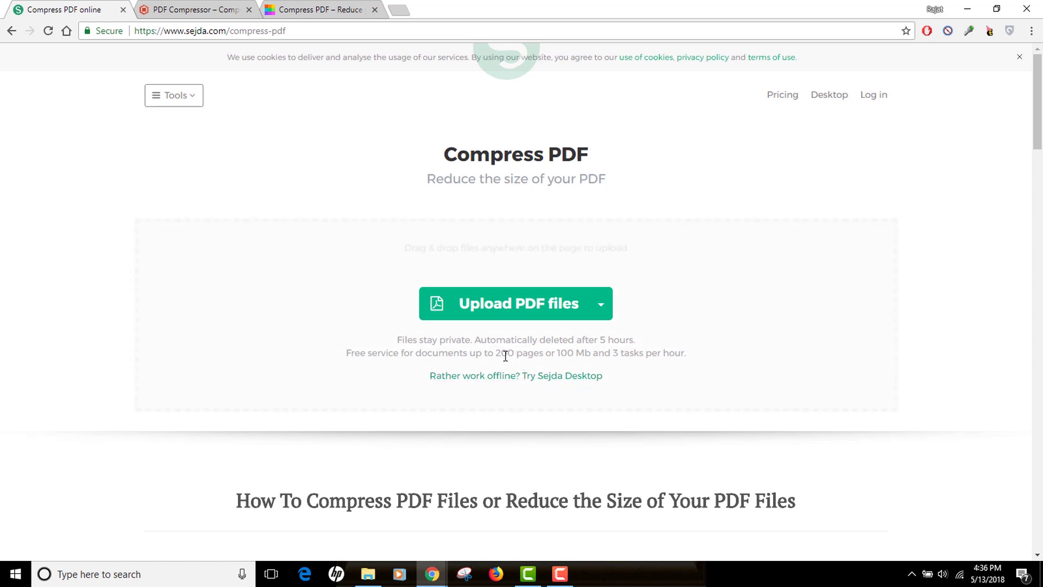
Highlight Sejda's free-service limits and reveal the Dropbox, Google Drive and Web Address upload sources
{"action": "left_click_drag", "start_coordinate": [497, 354], "coordinate": [685, 352]}
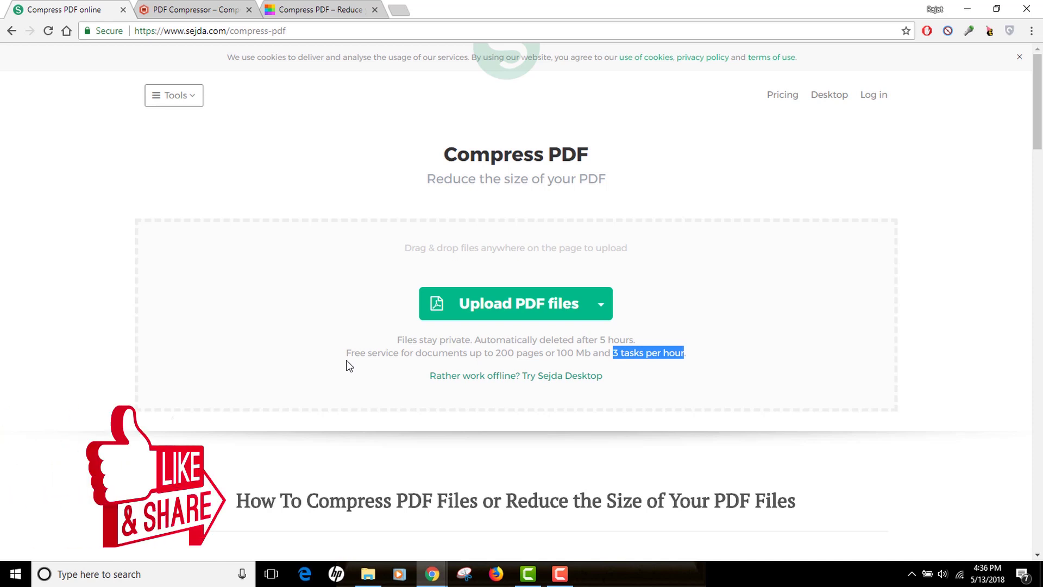
{"action": "left_click", "coordinate": [512, 317]}
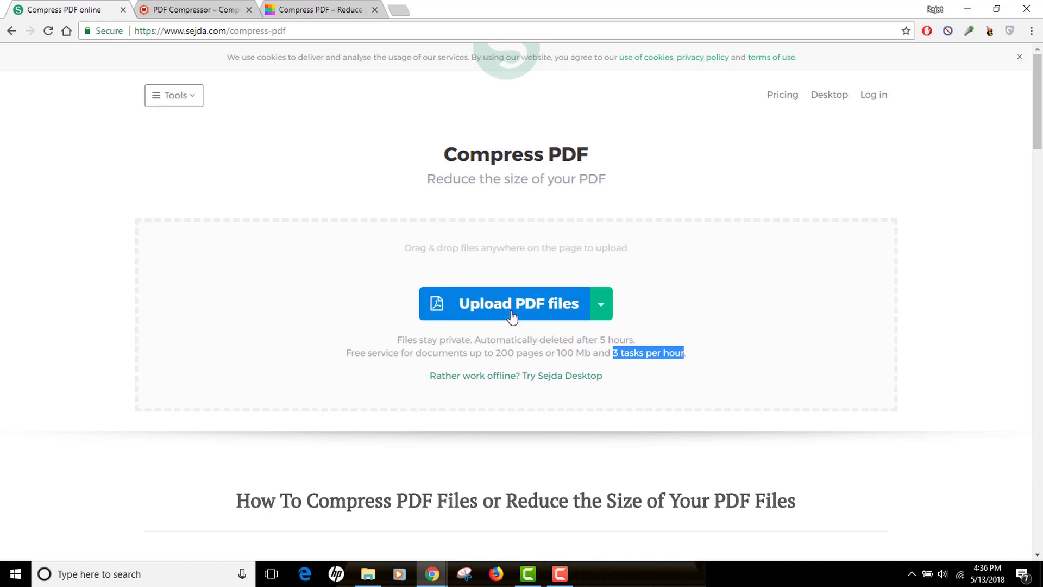
{"action": "left_click", "coordinate": [608, 314]}
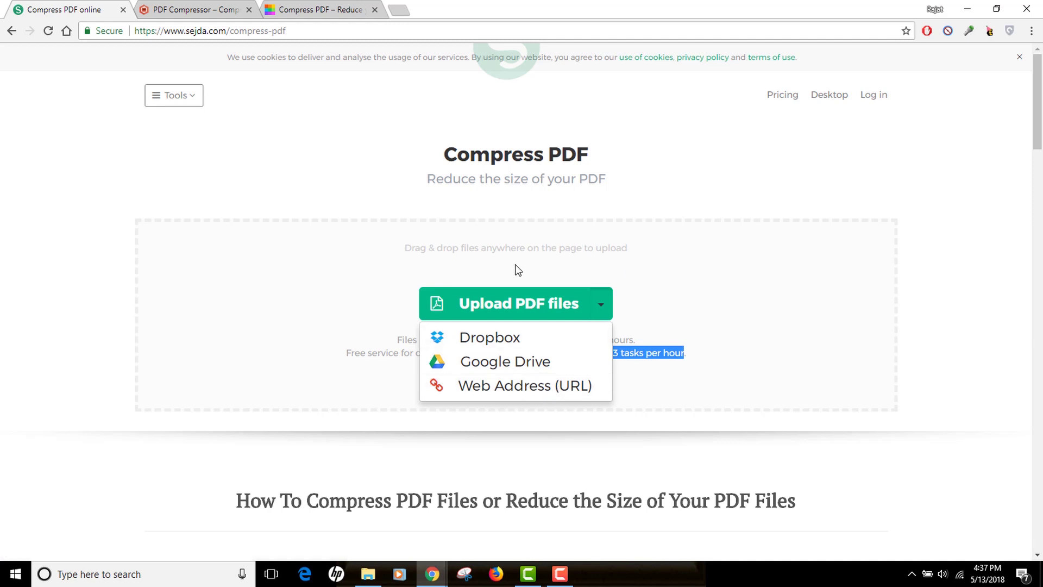
{"action": "left_click", "coordinate": [515, 309]}
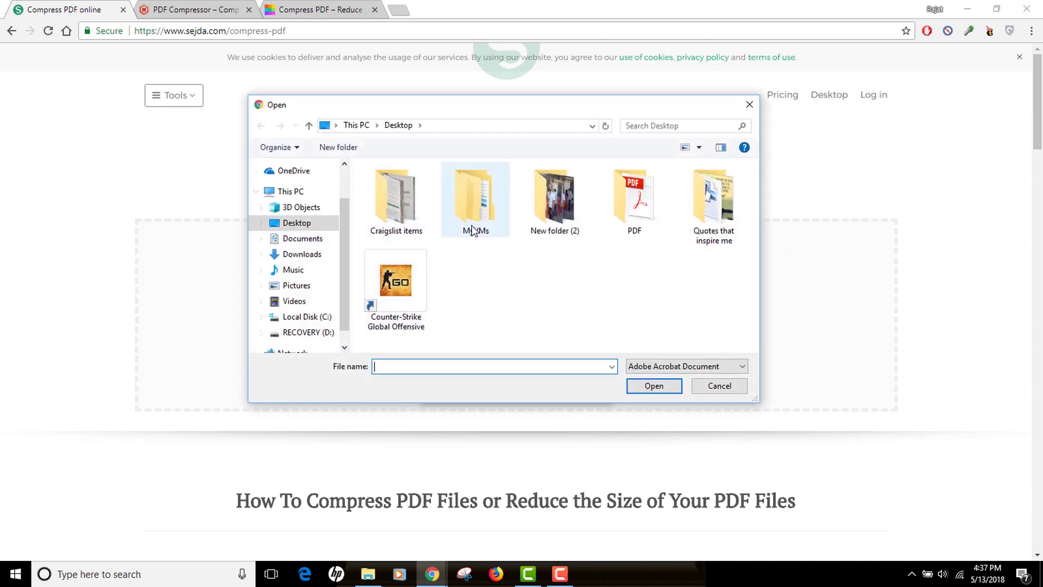
Load sandisk-clipjam-um.pdf from the Desktop\PDF folder into Sejda
{"action": "double_click", "coordinate": [613, 220]}
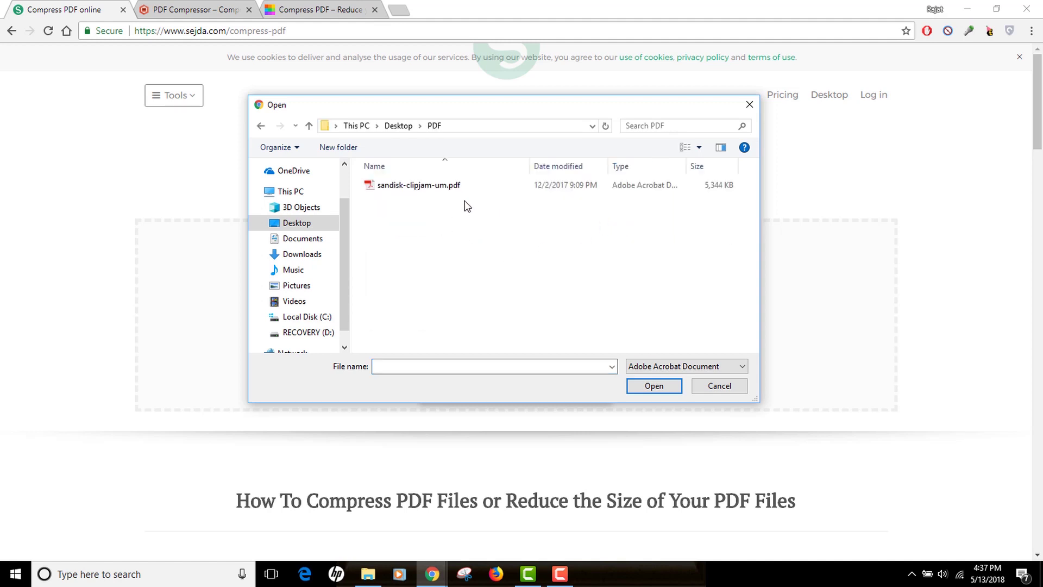
{"action": "left_click", "coordinate": [446, 186]}
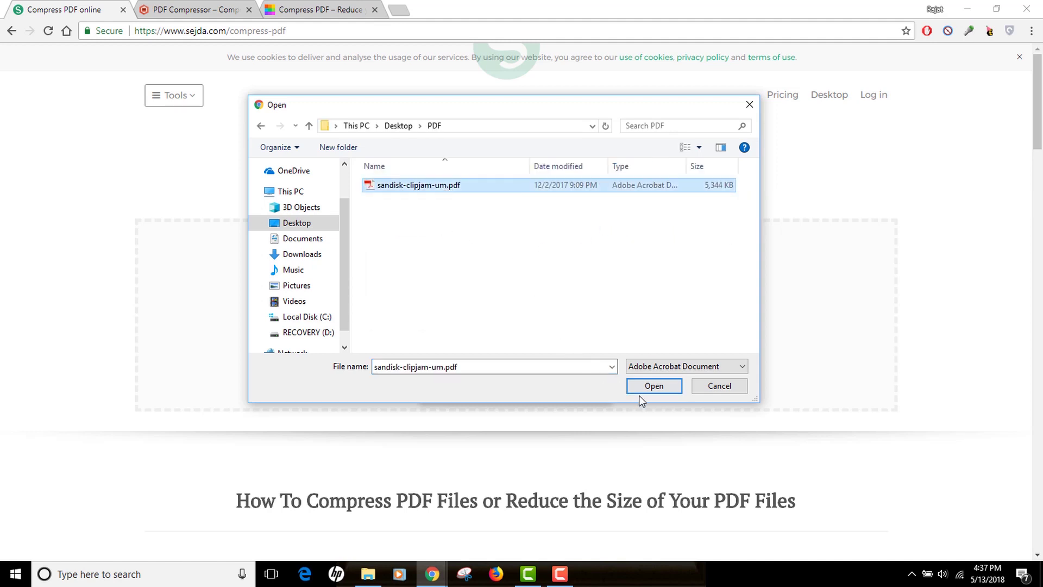
{"action": "left_click", "coordinate": [655, 388]}
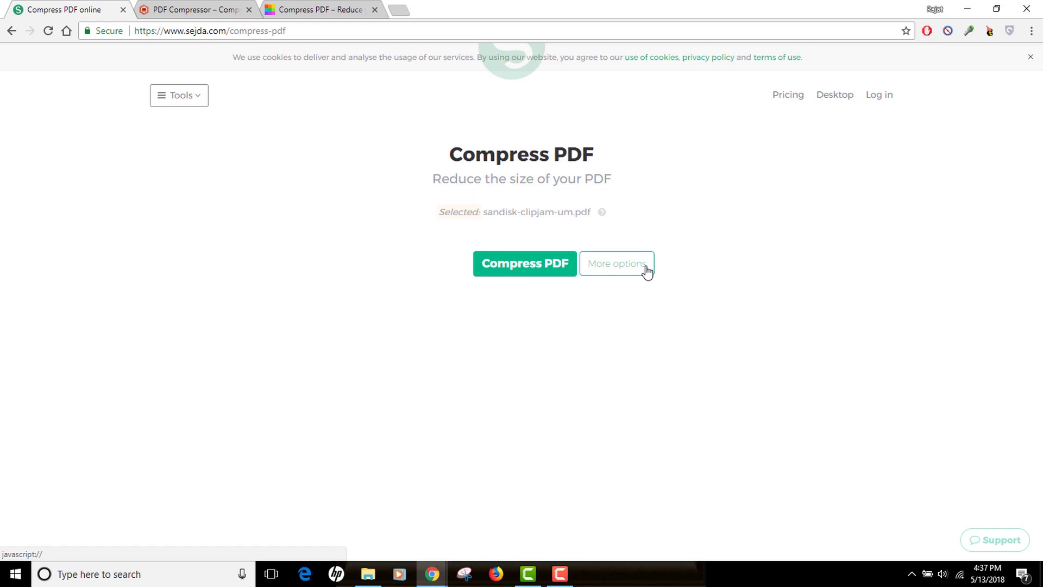
Choose Good image quality at 144 ppi in More options and run the compression
{"action": "left_click", "coordinate": [646, 270]}
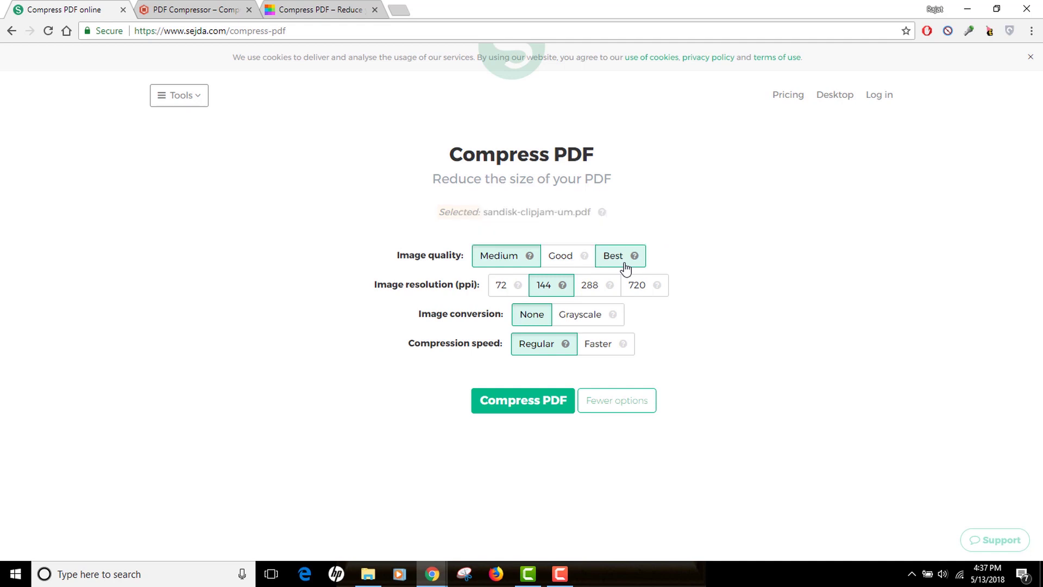
{"action": "mouse_move", "coordinate": [635, 258]}
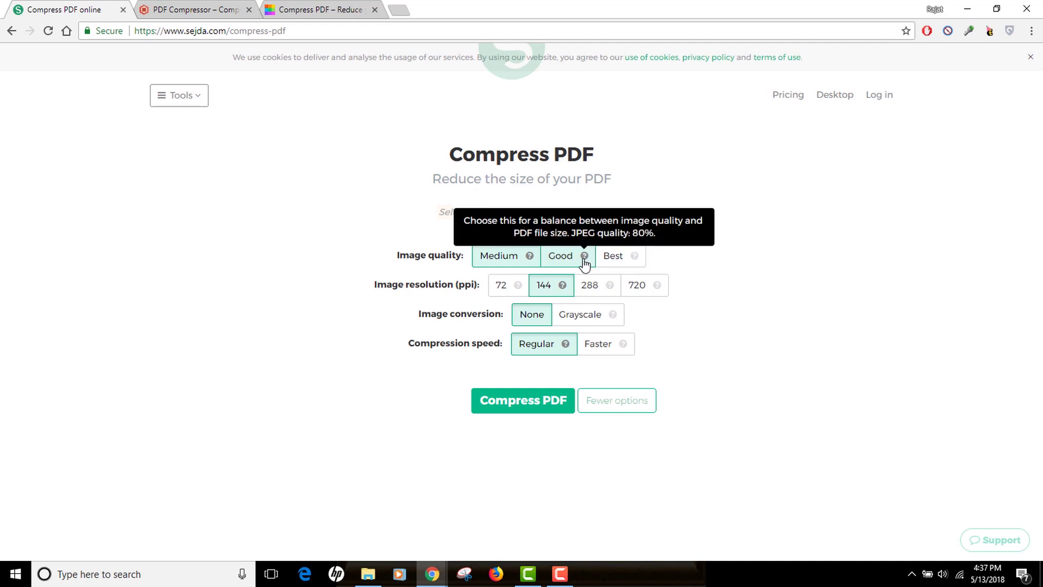
{"action": "left_click", "coordinate": [567, 264]}
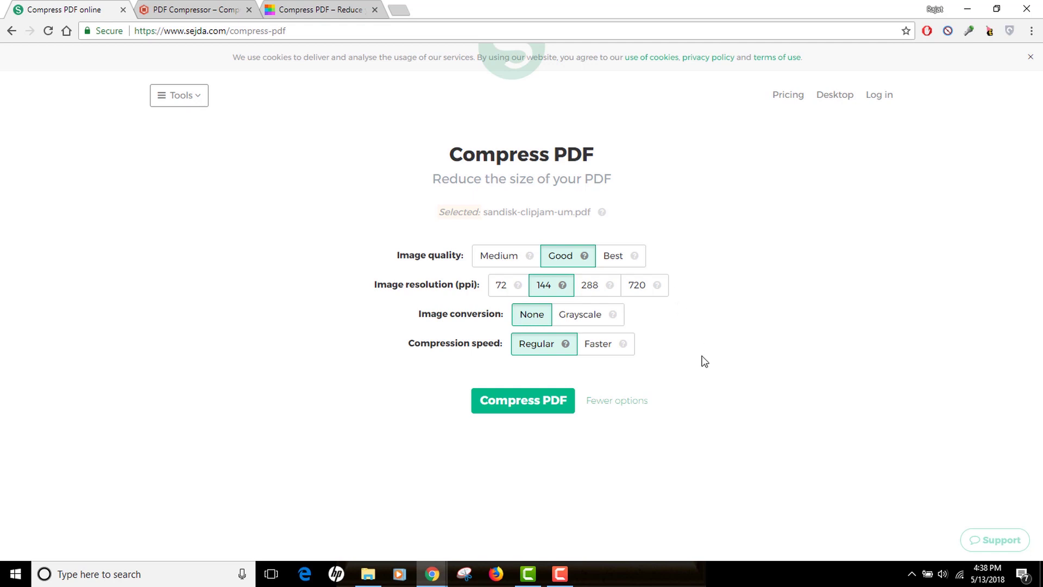
{"action": "left_click", "coordinate": [580, 315]}
{"action": "left_click", "coordinate": [523, 402]}
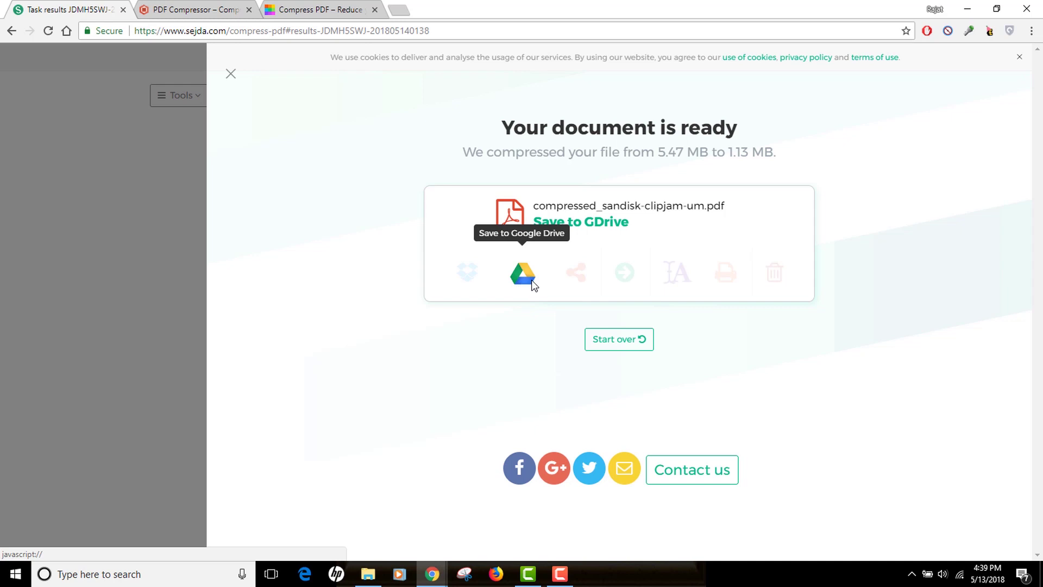
Look at the share and follow-up task options for the 1.13 MB result, then download it
{"action": "left_click", "coordinate": [571, 288]}
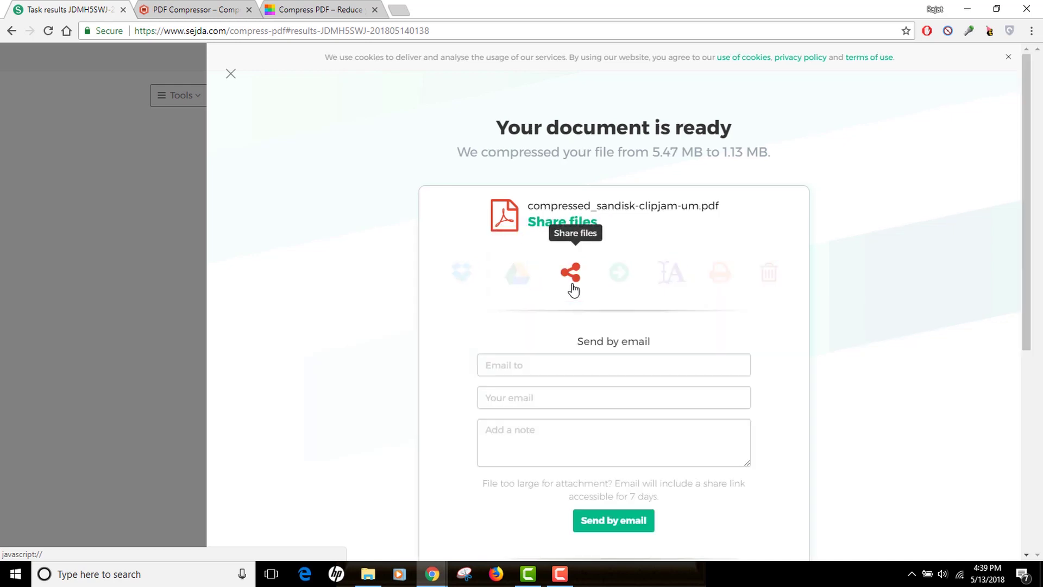
{"action": "left_click", "coordinate": [624, 287]}
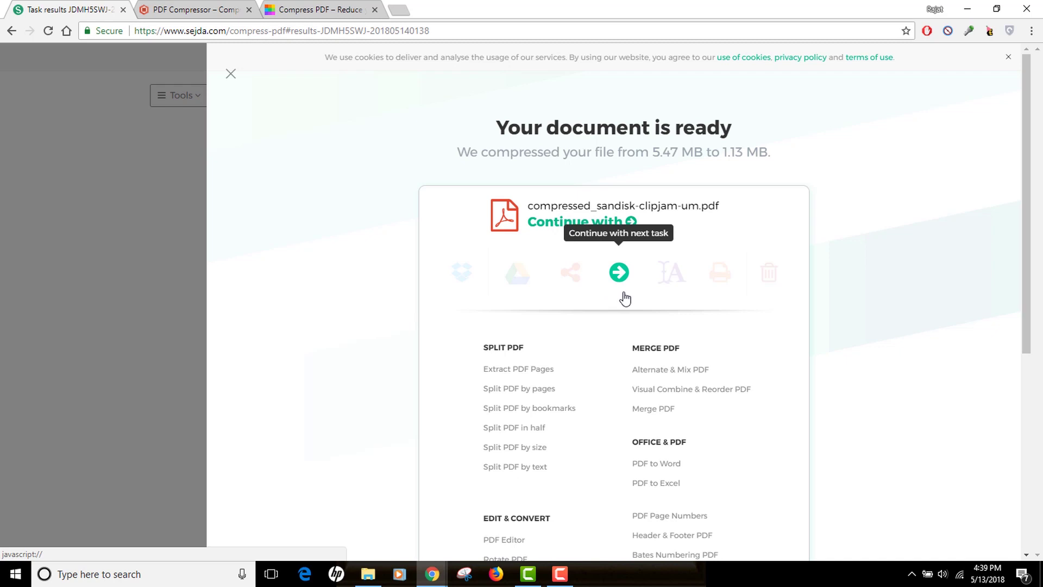
{"action": "left_click", "coordinate": [773, 289]}
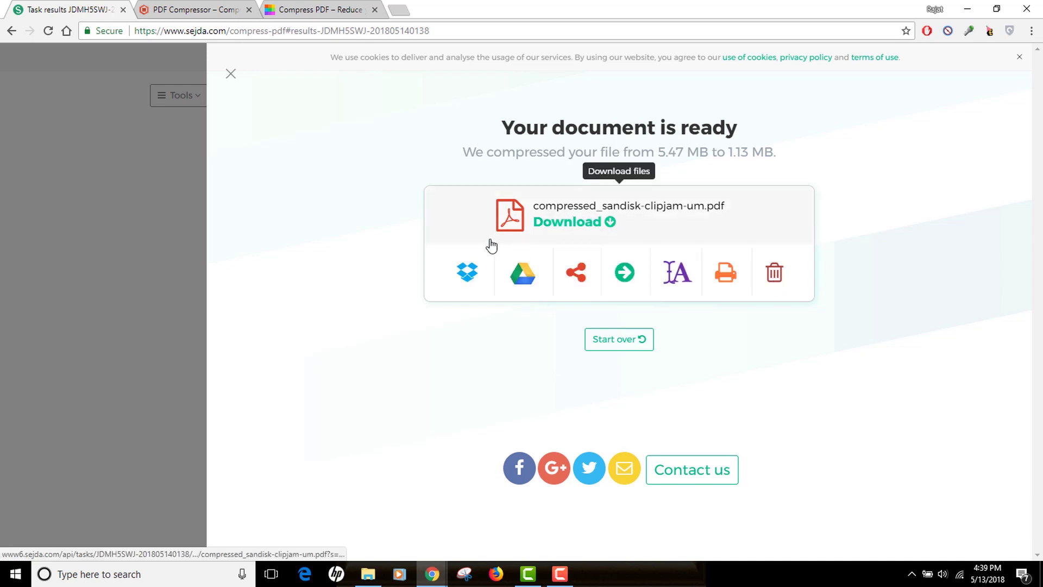
{"action": "left_click", "coordinate": [586, 225]}
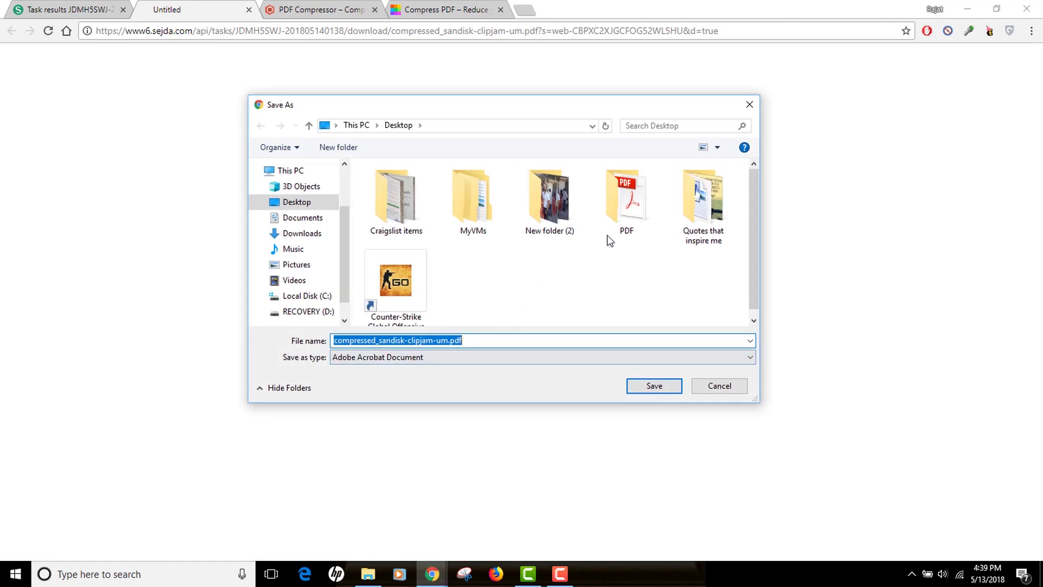
Save the download as sejda-compressed.pdf in the Desktop\PDF folder
{"action": "double_click", "coordinate": [627, 198]}
{"action": "left_click", "coordinate": [432, 341]}
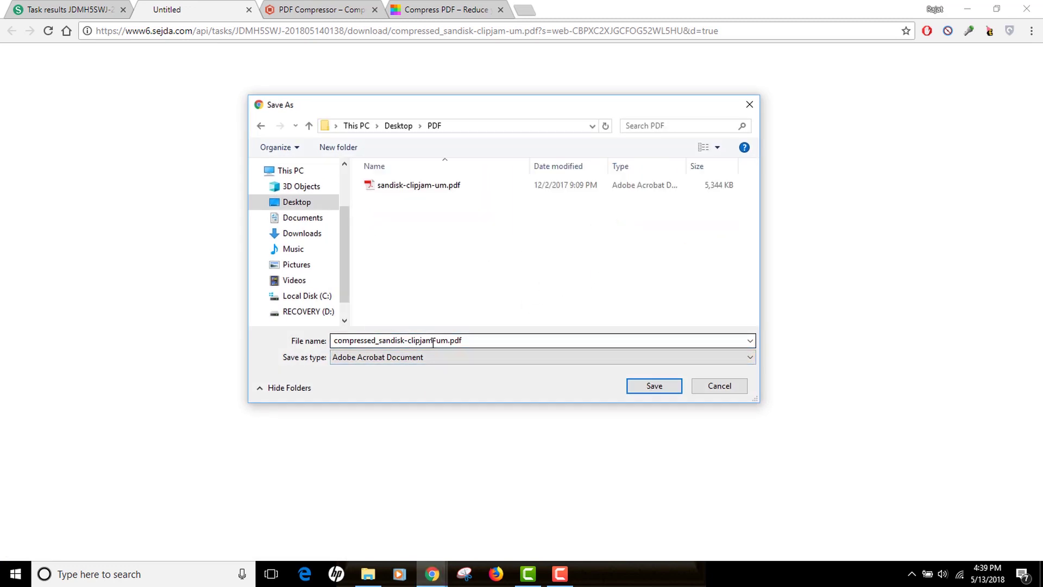
{"action": "key", "text": "ctrl+a"}
{"action": "type", "text": "sejda"}
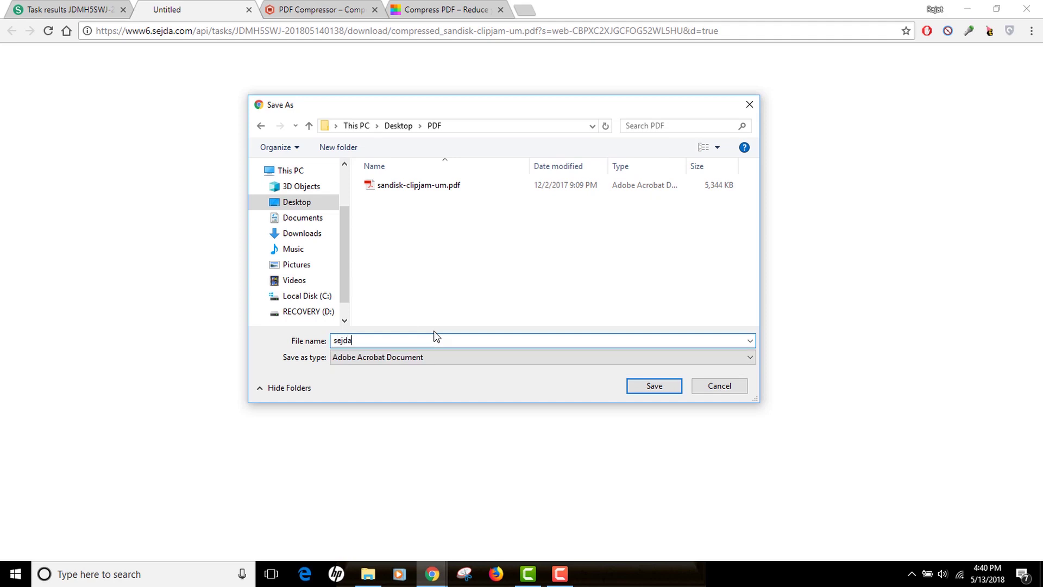
{"action": "type", "text": "-compressed"}
{"action": "key", "text": "Return"}
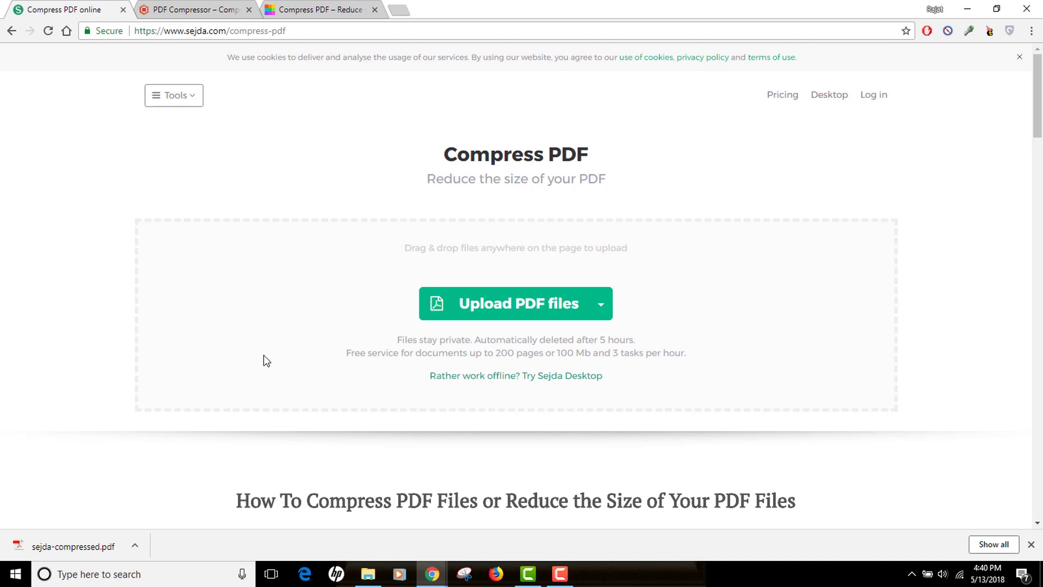
Check that sejda-compressed.pdf is 1,104 KB against the 5,344 KB original
{"action": "left_click", "coordinate": [368, 577]}
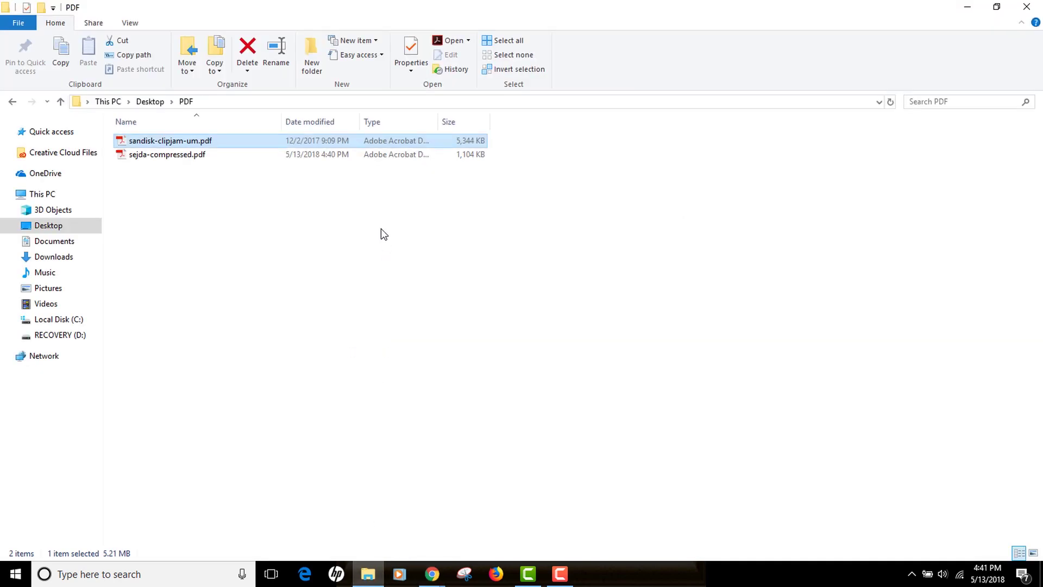
{"action": "left_click", "coordinate": [188, 157]}
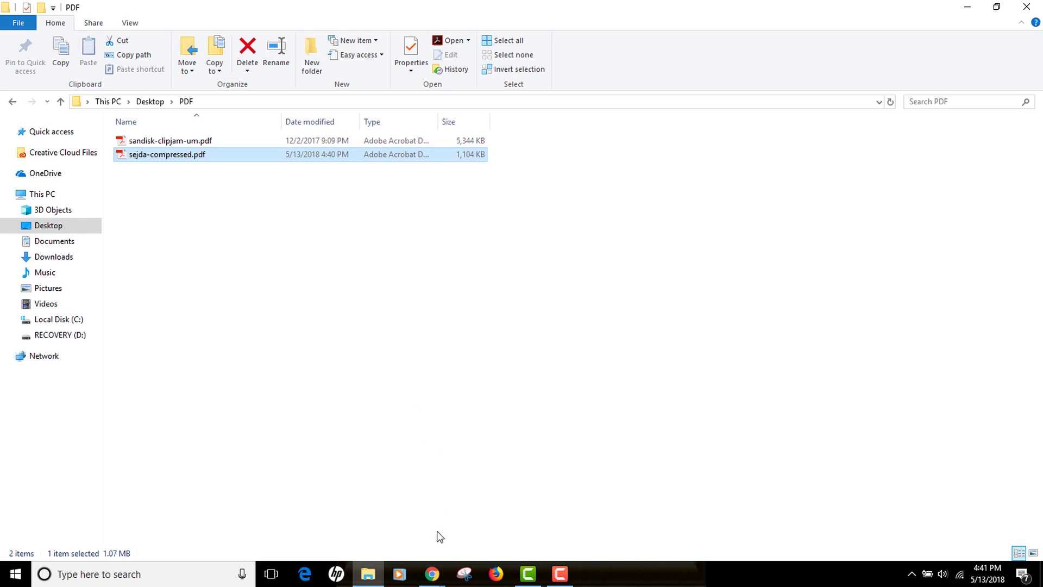
Upload the original sandisk-clipjam-um.pdf to the PDF Compressor site
{"action": "mouse_move", "coordinate": [432, 574]}
{"action": "left_click", "coordinate": [485, 519]}
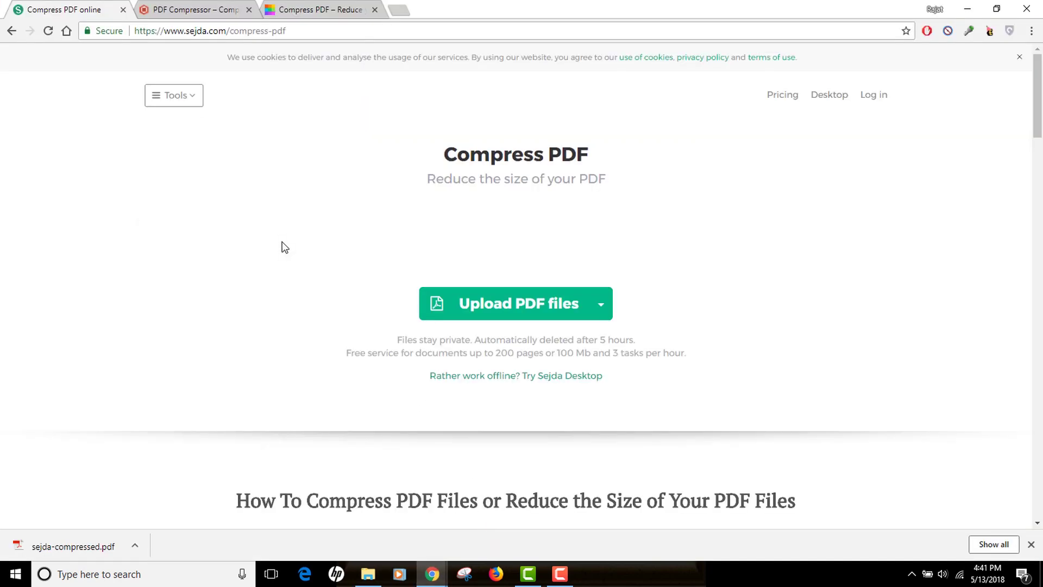
{"action": "left_click", "coordinate": [219, 8]}
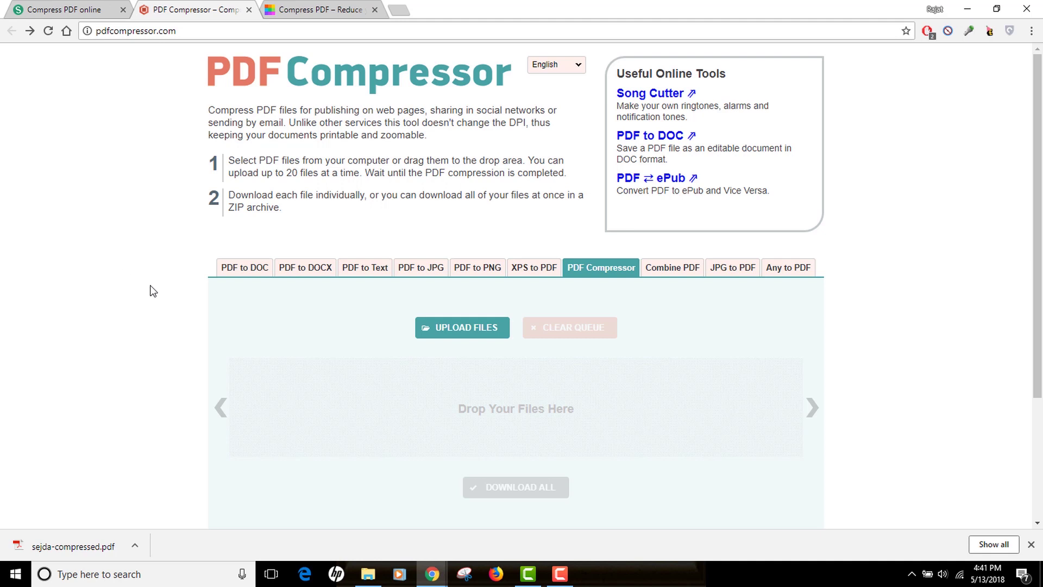
{"action": "scroll", "coordinate": [131, 349], "scroll_direction": "down", "scroll_amount": 3}
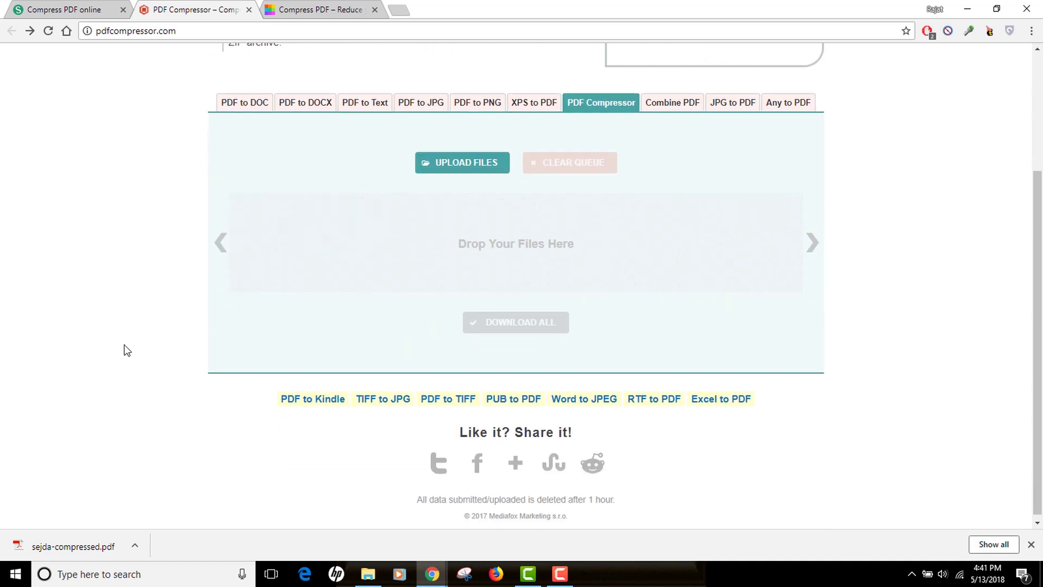
{"action": "scroll", "coordinate": [125, 349], "scroll_direction": "up", "scroll_amount": 2}
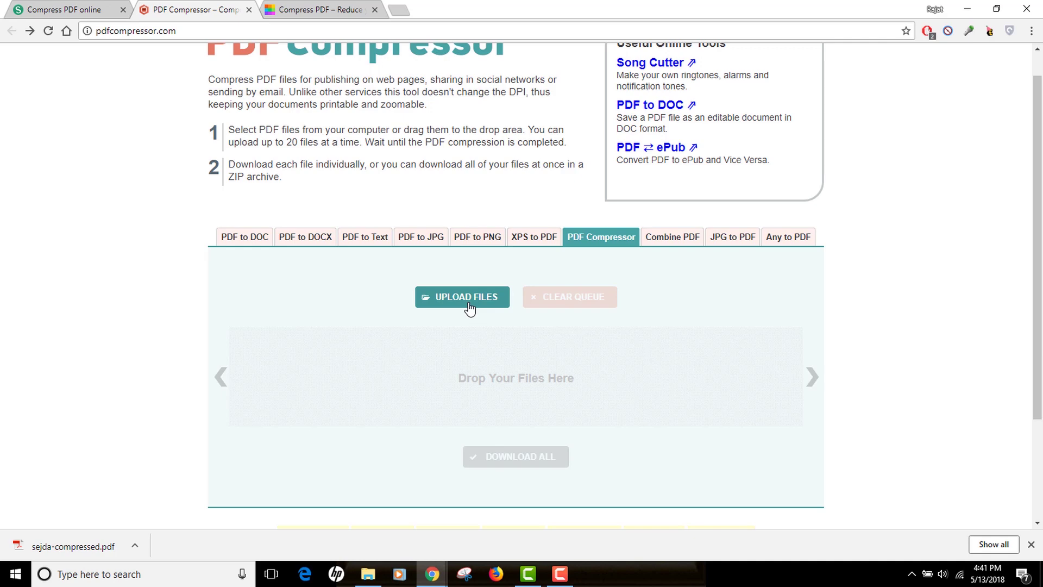
{"action": "left_click", "coordinate": [483, 305]}
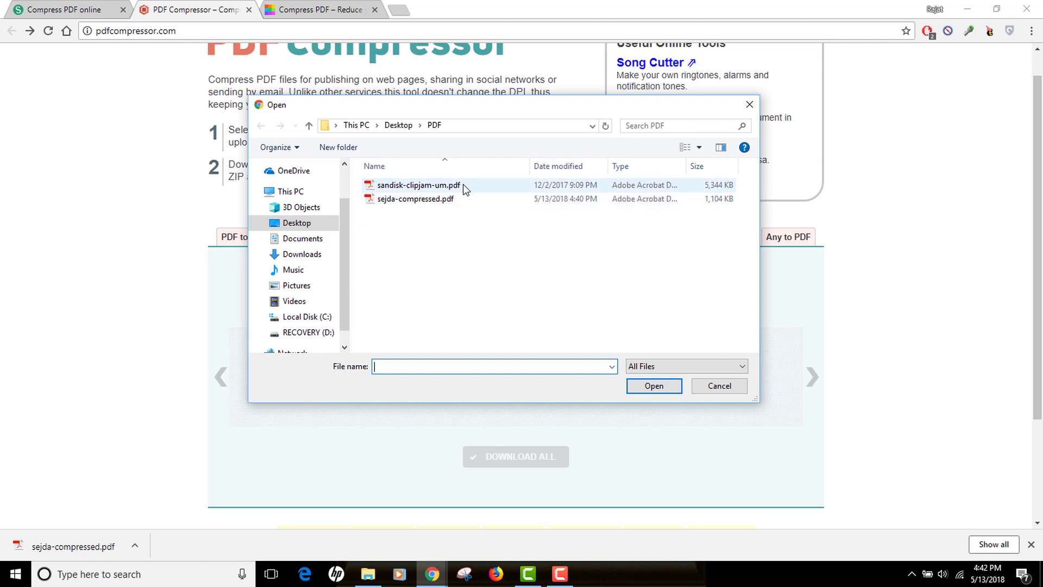
{"action": "left_click", "coordinate": [460, 186]}
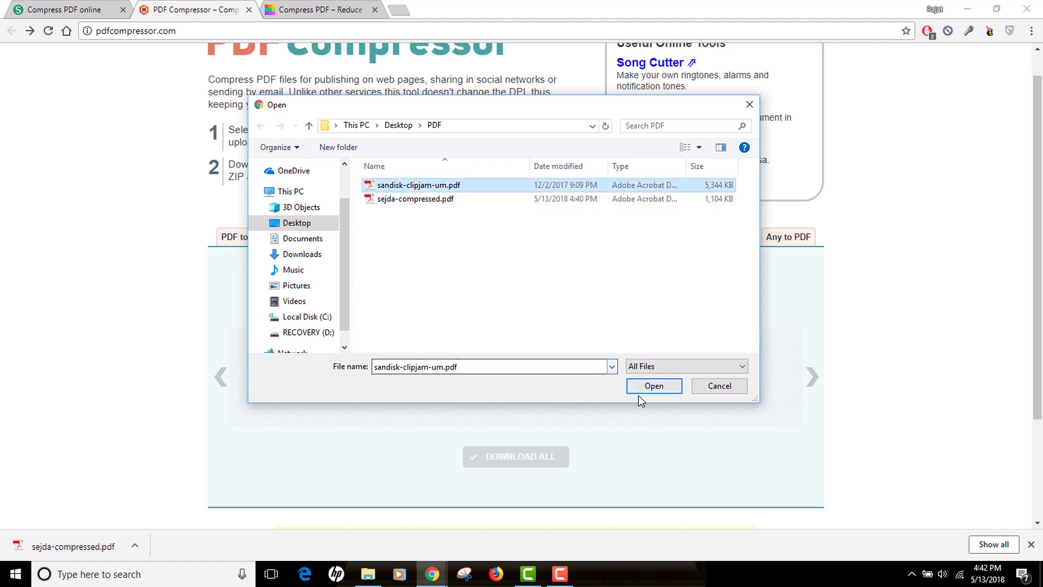
{"action": "left_click", "coordinate": [653, 387]}
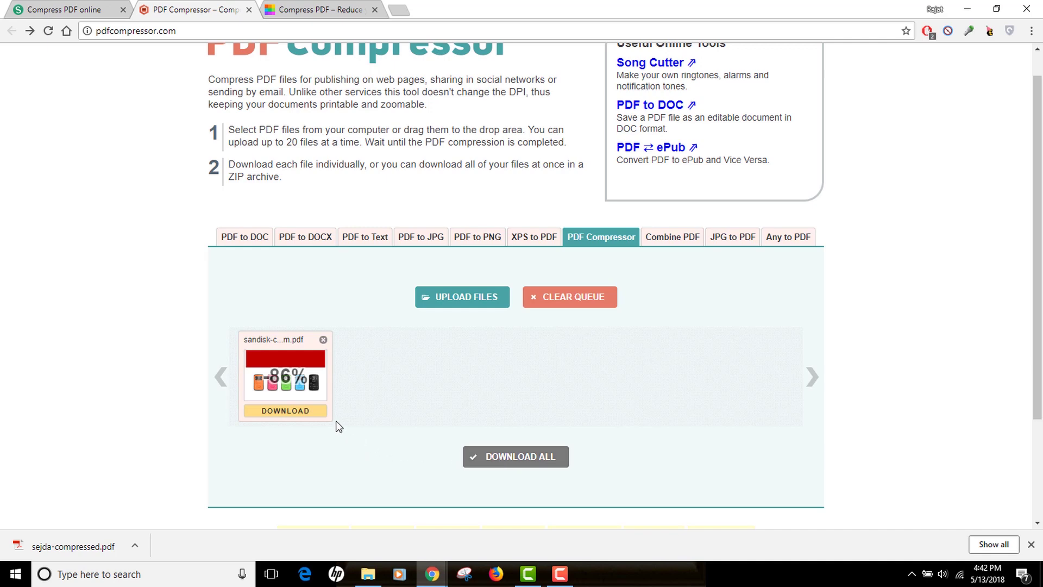
Download the compressed copy as pdf-compressor.pdf and select it in the PDF folder
{"action": "left_click", "coordinate": [320, 412]}
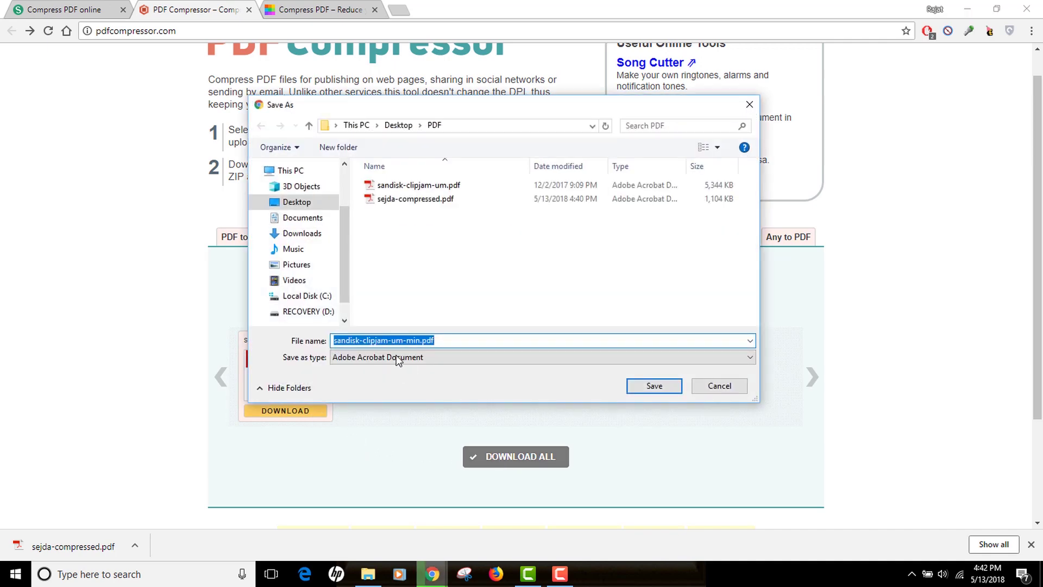
{"action": "type", "text": "pd"}
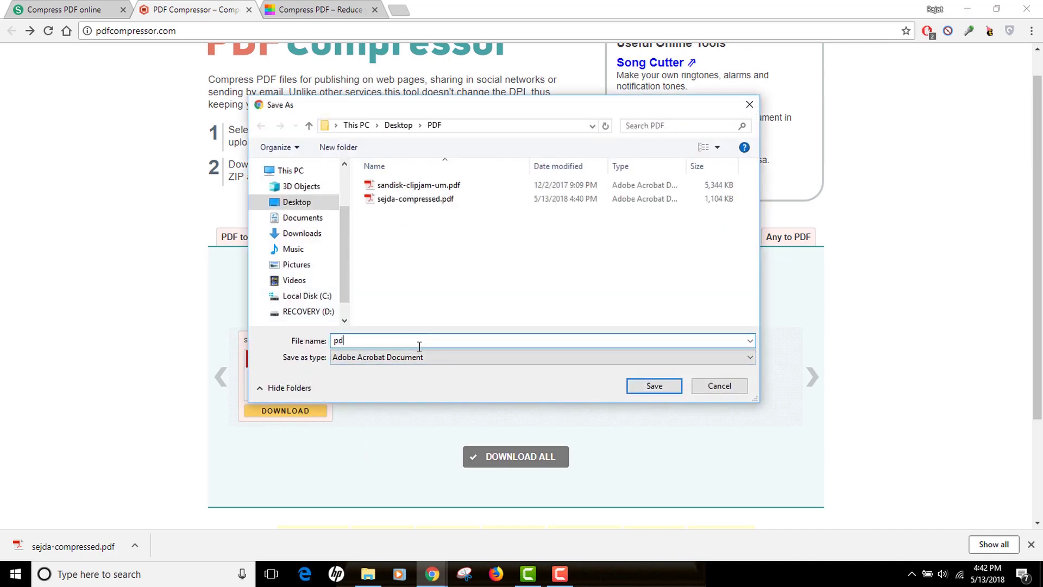
{"action": "type", "text": "f-compressor"}
{"action": "key", "text": "Return"}
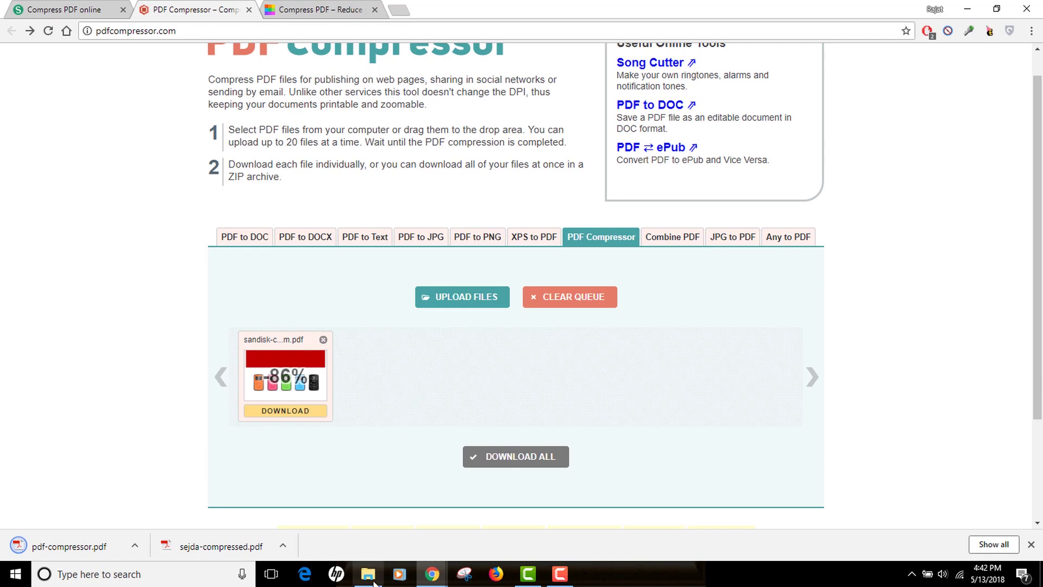
{"action": "left_click", "coordinate": [368, 573]}
{"action": "left_click", "coordinate": [212, 280]}
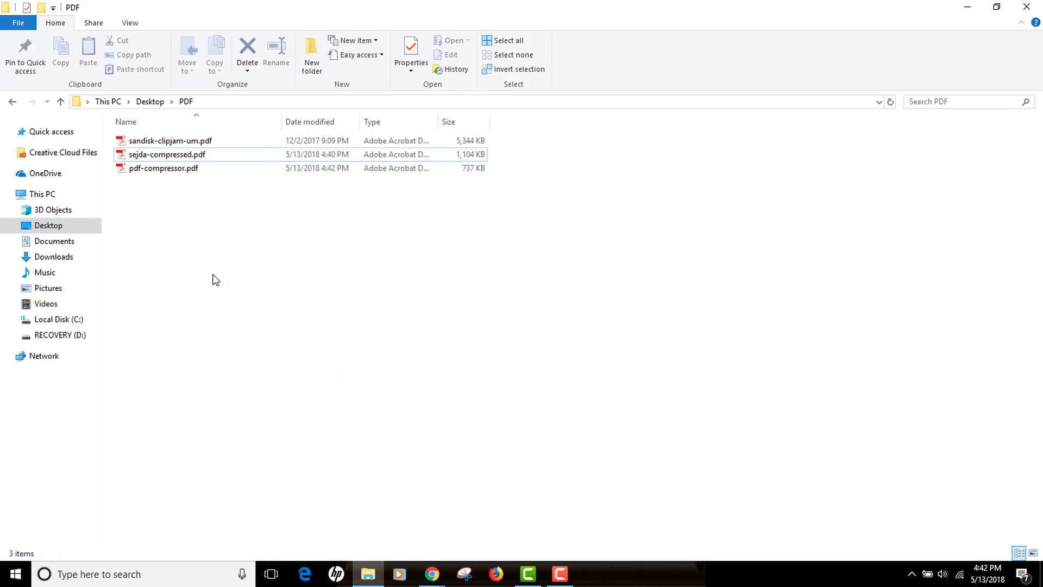
Read pdf-compressor.pdf's 737 KB size, clear the selection, and return to the PDF Compressor page
{"action": "left_click", "coordinate": [190, 173]}
{"action": "left_click", "coordinate": [224, 219]}
{"action": "left_click", "coordinate": [184, 172]}
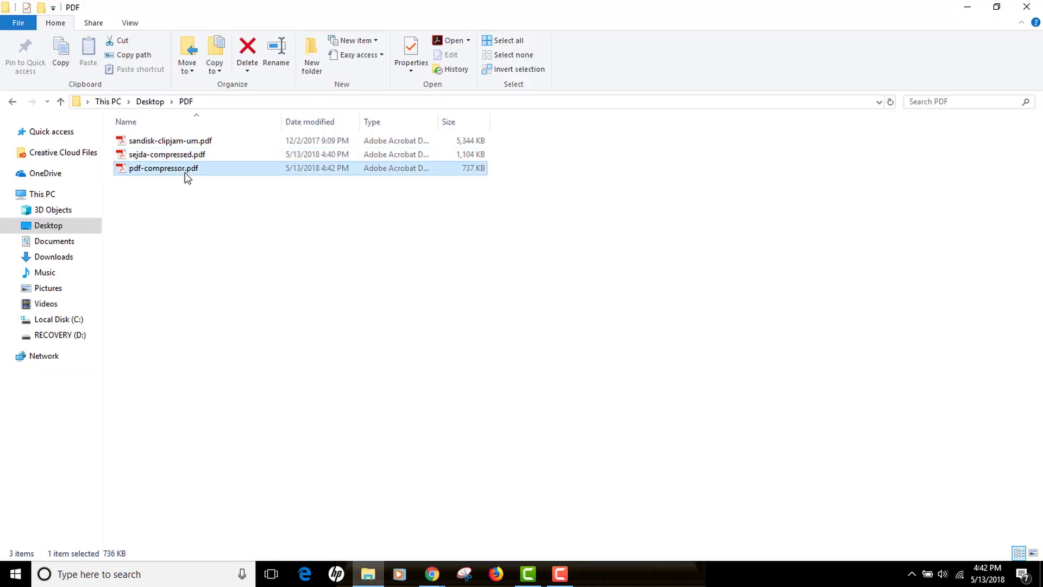
{"action": "left_click", "coordinate": [201, 193]}
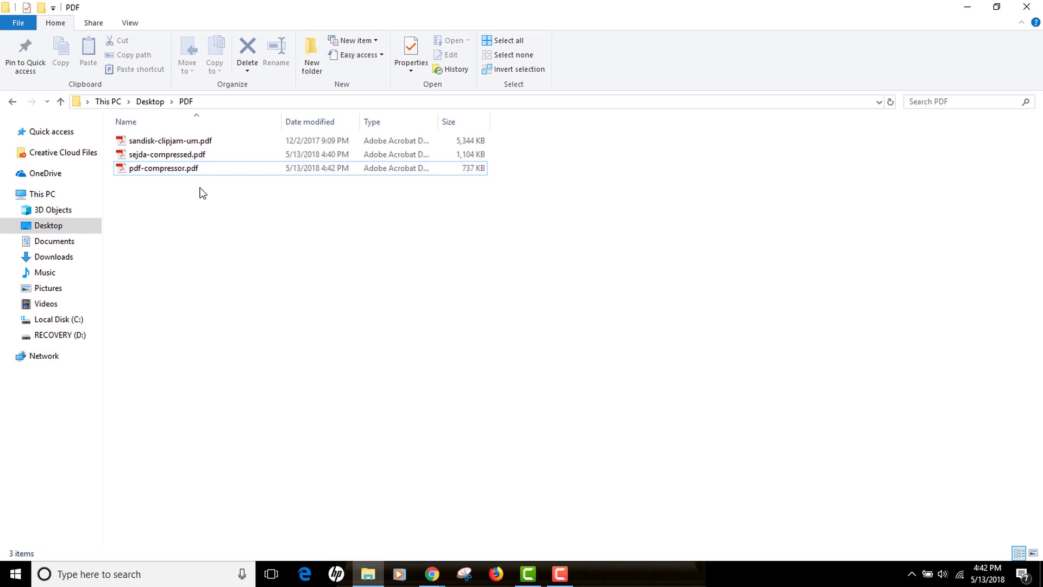
{"action": "left_click_drag", "start_coordinate": [197, 186], "coordinate": [242, 211]}
{"action": "mouse_move", "coordinate": [432, 574]}
{"action": "left_click", "coordinate": [505, 522]}
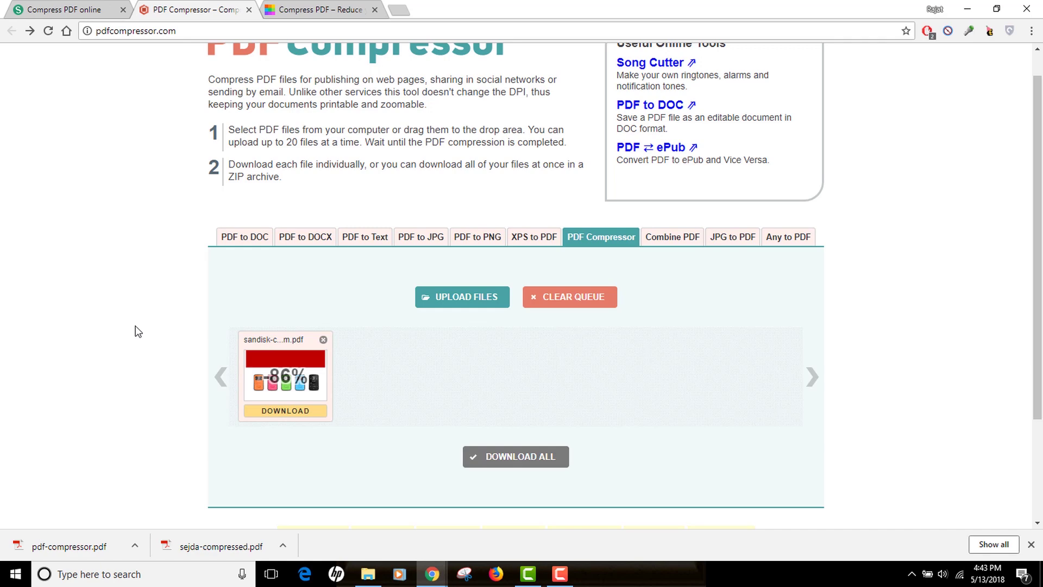
Go to the Smallpdf Compress PDF tab, scan the page, and bring up the file picker
{"action": "scroll", "coordinate": [137, 330], "scroll_direction": "up", "scroll_amount": 1}
{"action": "key", "text": "ctrl+Tab"}
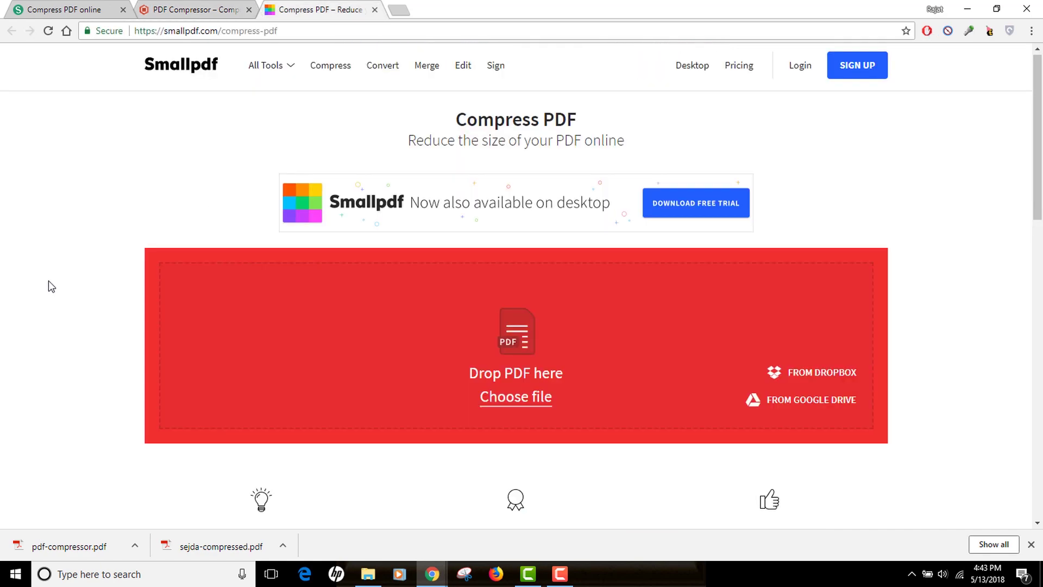
{"action": "scroll", "coordinate": [48, 281], "scroll_direction": "down", "scroll_amount": 5}
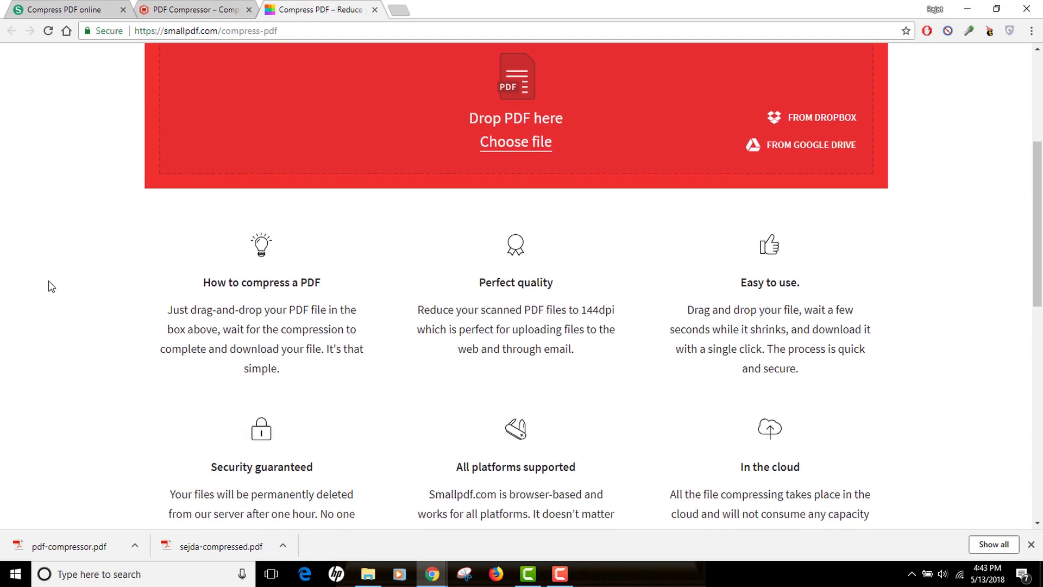
{"action": "scroll", "coordinate": [48, 280], "scroll_direction": "down", "scroll_amount": 1}
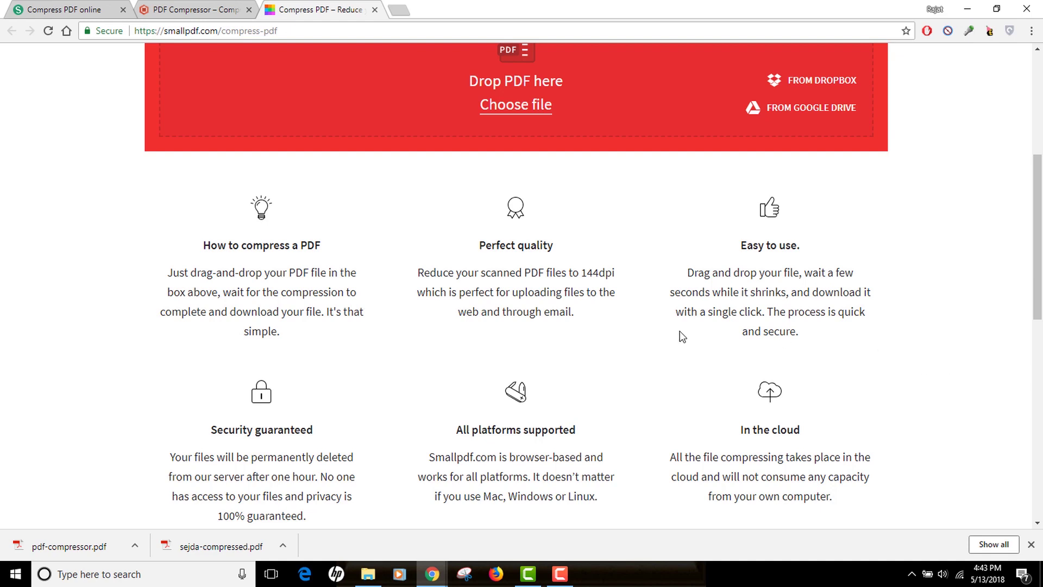
{"action": "scroll", "coordinate": [481, 334], "scroll_direction": "up", "scroll_amount": 1}
{"action": "scroll", "coordinate": [481, 333], "scroll_direction": "up", "scroll_amount": 2}
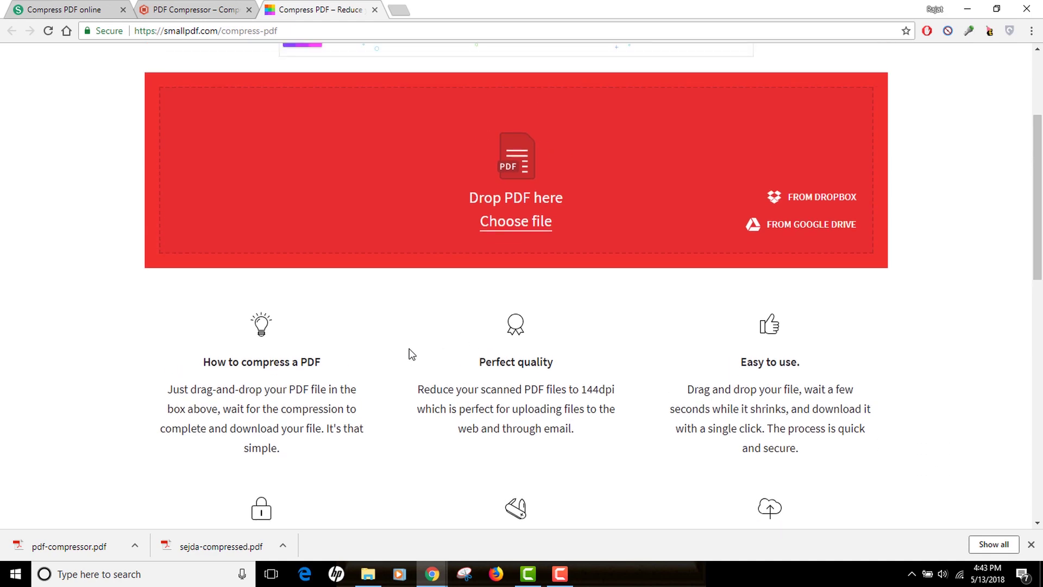
{"action": "scroll", "coordinate": [411, 353], "scroll_direction": "down", "scroll_amount": 1}
{"action": "scroll", "coordinate": [411, 353], "scroll_direction": "up", "scroll_amount": 4}
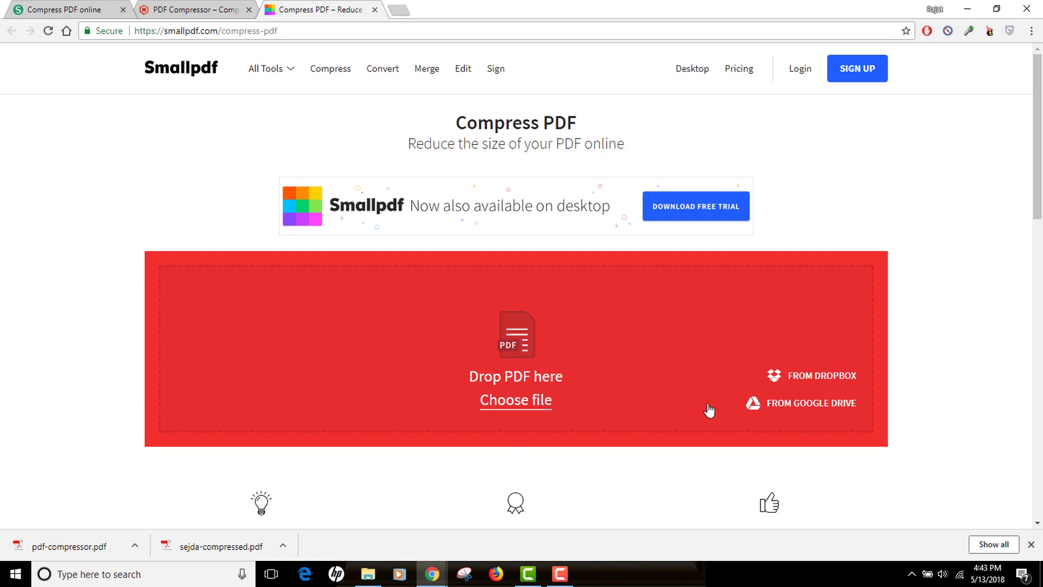
{"action": "left_click", "coordinate": [536, 404]}
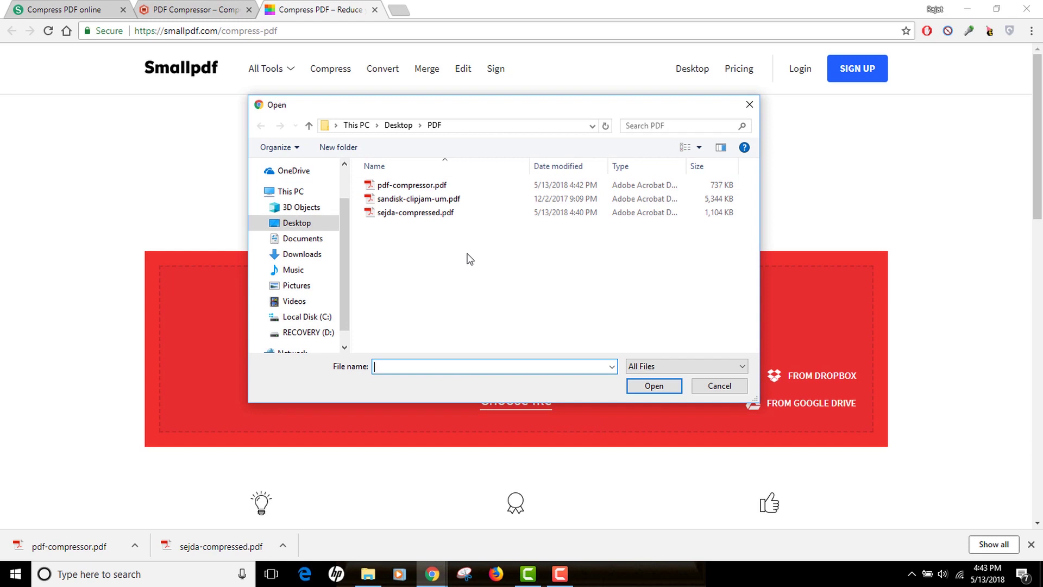
Upload sandisk-clipjam-um.pdf to Smallpdf, compressing it from 5.22 MB to 691 KB
{"action": "left_click", "coordinate": [472, 198]}
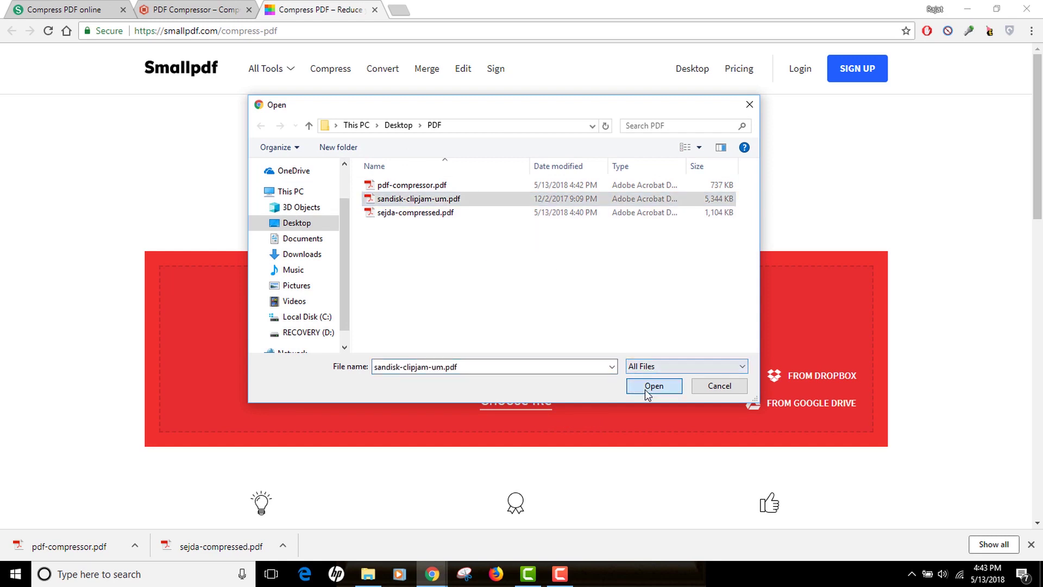
{"action": "left_click", "coordinate": [652, 387]}
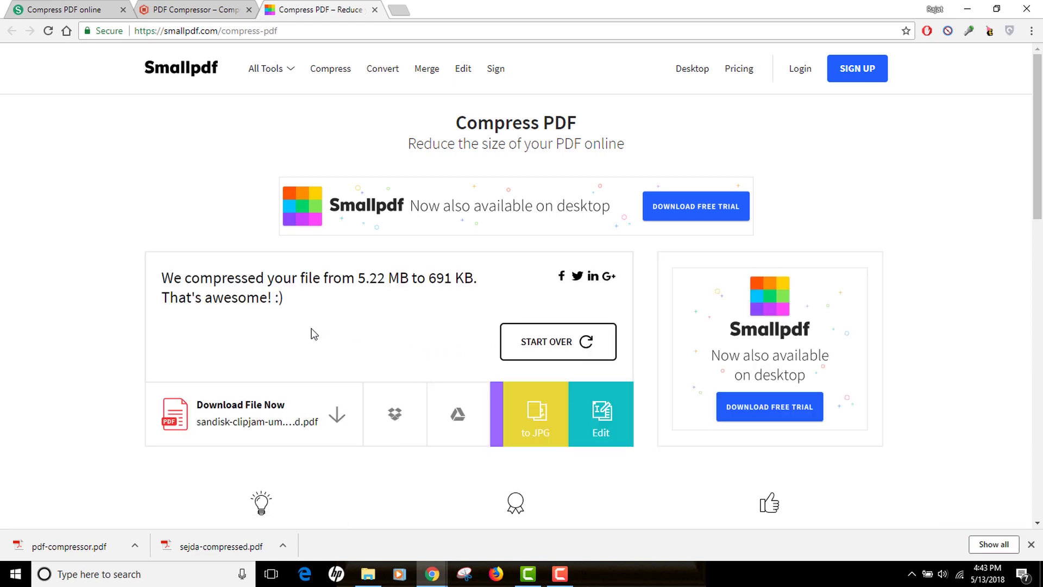
{"action": "left_click_drag", "start_coordinate": [453, 278], "coordinate": [426, 278]}
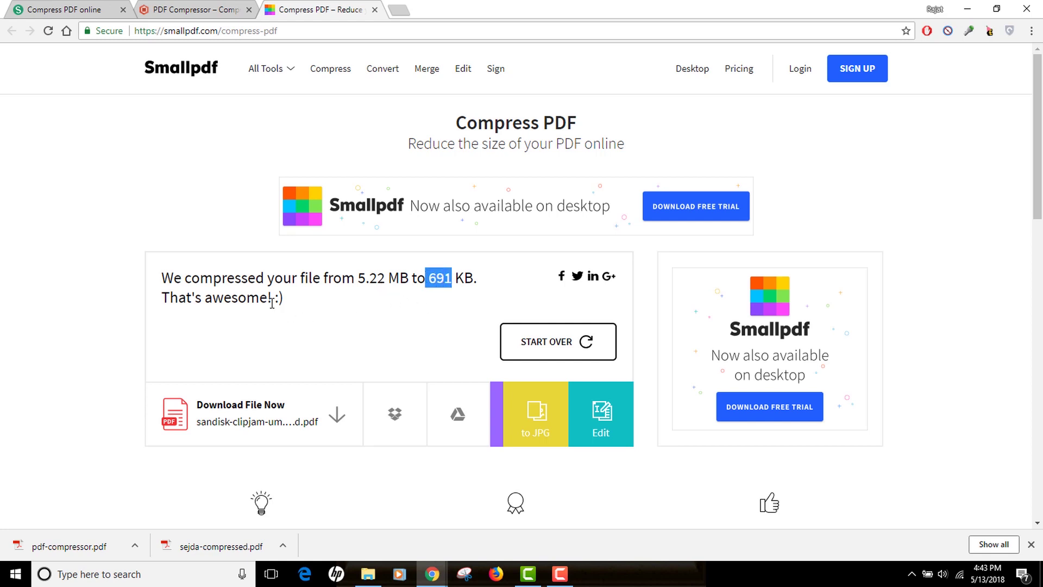
Download the compressed result as small-pdf.pdf, then try the Google Drive save option
{"action": "left_click", "coordinate": [335, 422]}
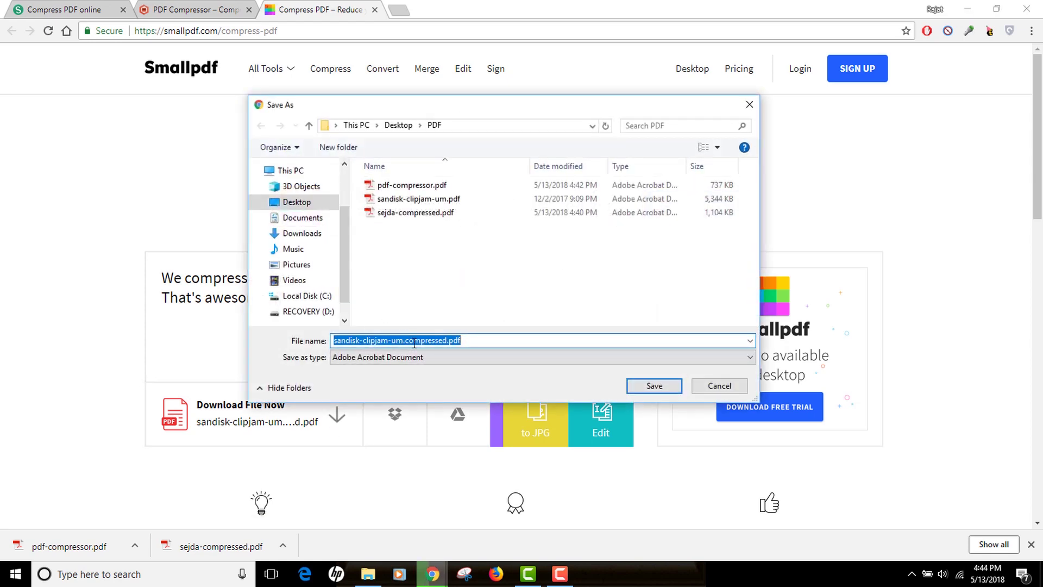
{"action": "type", "text": "sma"}
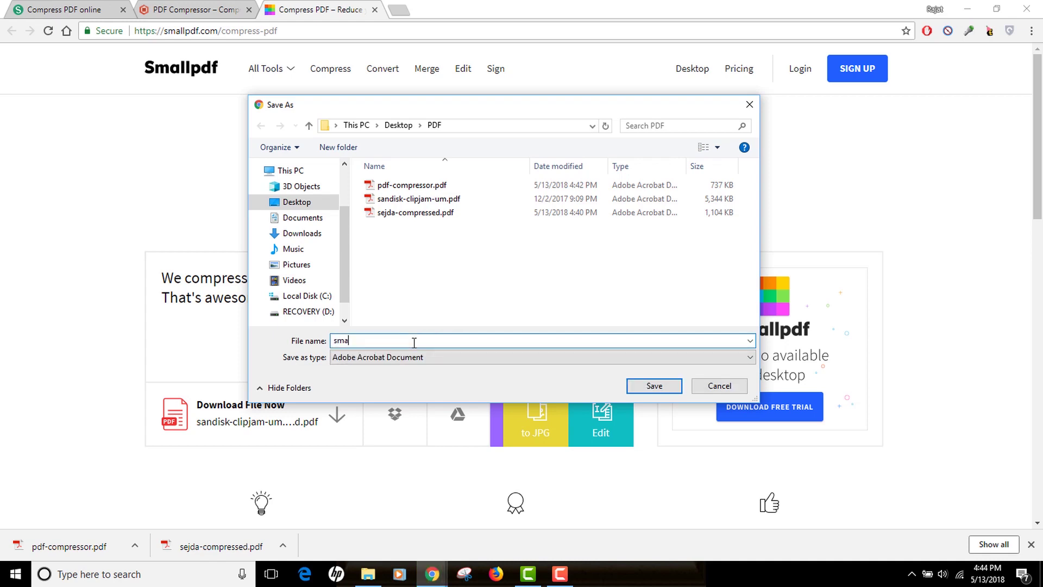
{"action": "type", "text": "ll-pdf"}
{"action": "key", "text": "Return"}
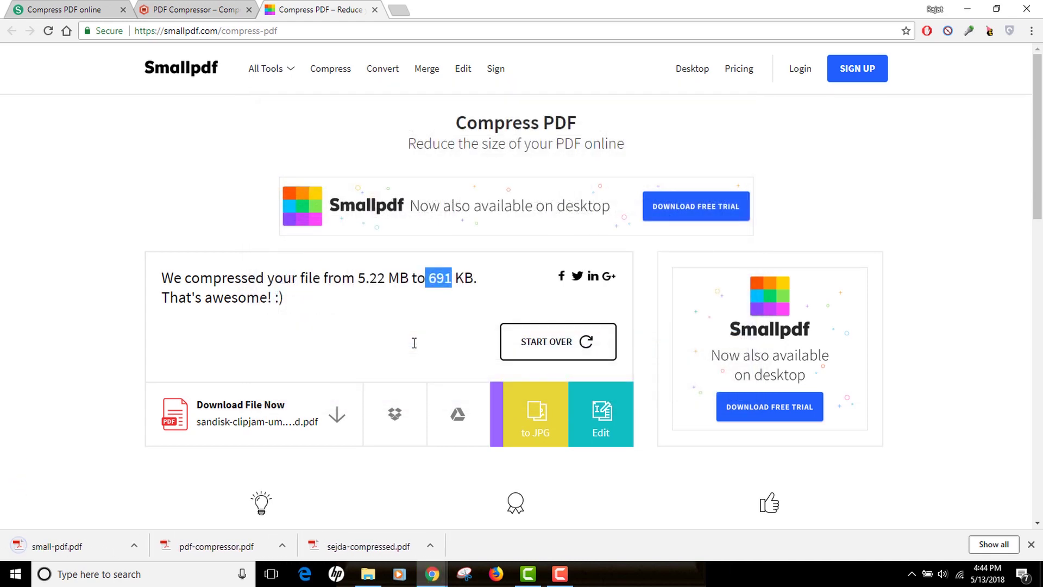
{"action": "left_click", "coordinate": [475, 439]}
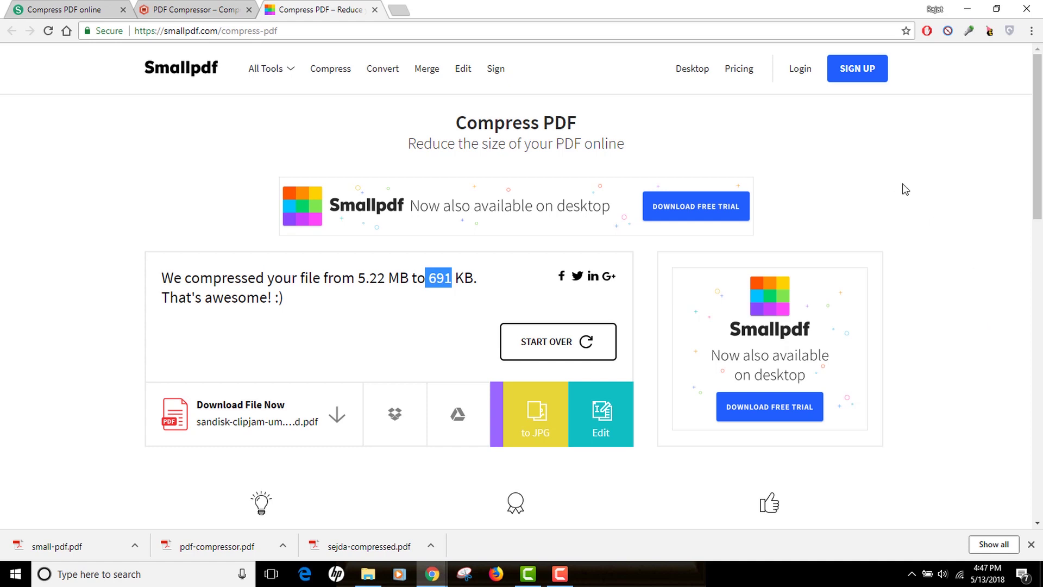
{"action": "scroll", "coordinate": [958, 394], "scroll_direction": "down", "scroll_amount": 3}
{"action": "scroll", "coordinate": [958, 395], "scroll_direction": "up", "scroll_amount": 3}
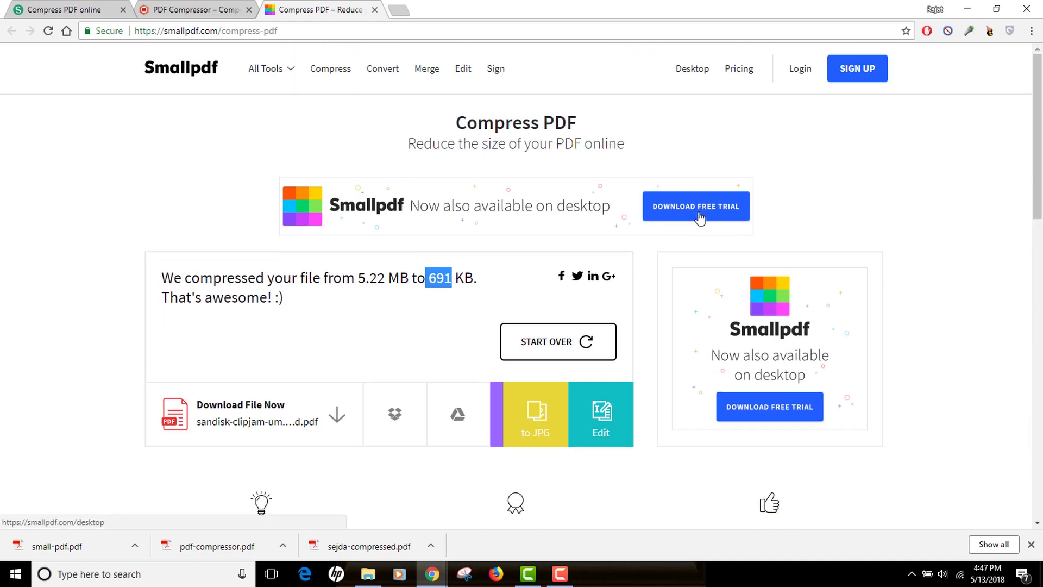
{"action": "left_click", "coordinate": [82, 9]}
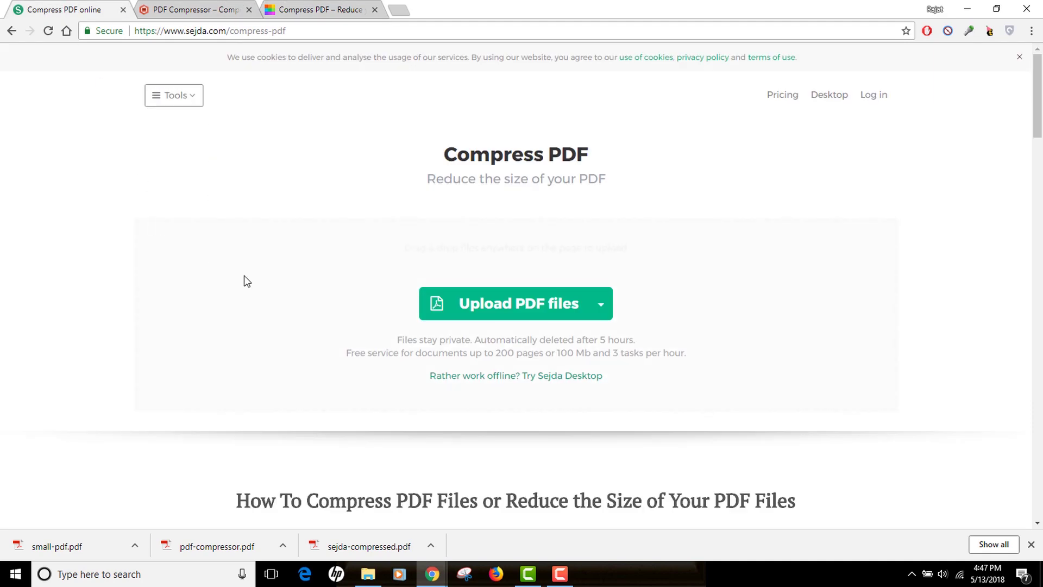
{"action": "scroll", "coordinate": [252, 283], "scroll_direction": "down", "scroll_amount": 4}
{"action": "scroll", "coordinate": [253, 283], "scroll_direction": "up", "scroll_amount": 3}
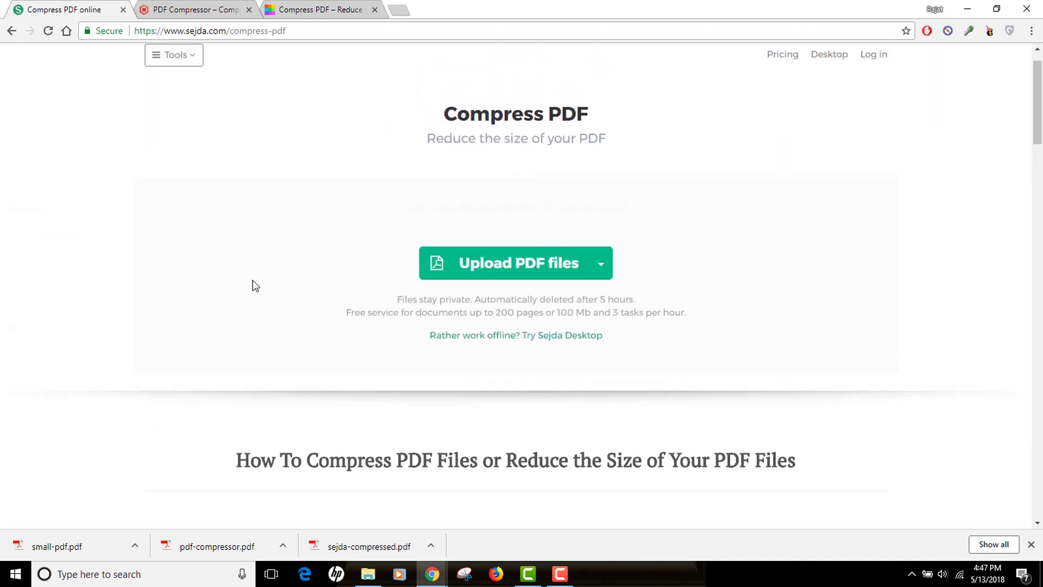
{"action": "scroll", "coordinate": [255, 286], "scroll_direction": "up", "scroll_amount": 1}
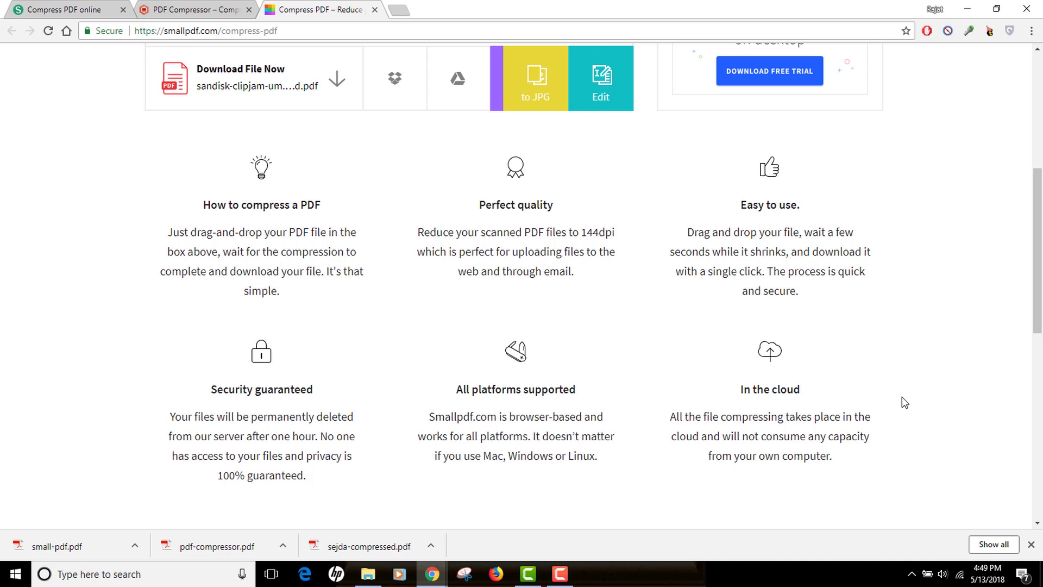
Return to the top of Smallpdf's 691 KB result, then go back to Sejda's Compress PDF tab
{"action": "scroll", "coordinate": [902, 398], "scroll_direction": "up", "scroll_amount": 2}
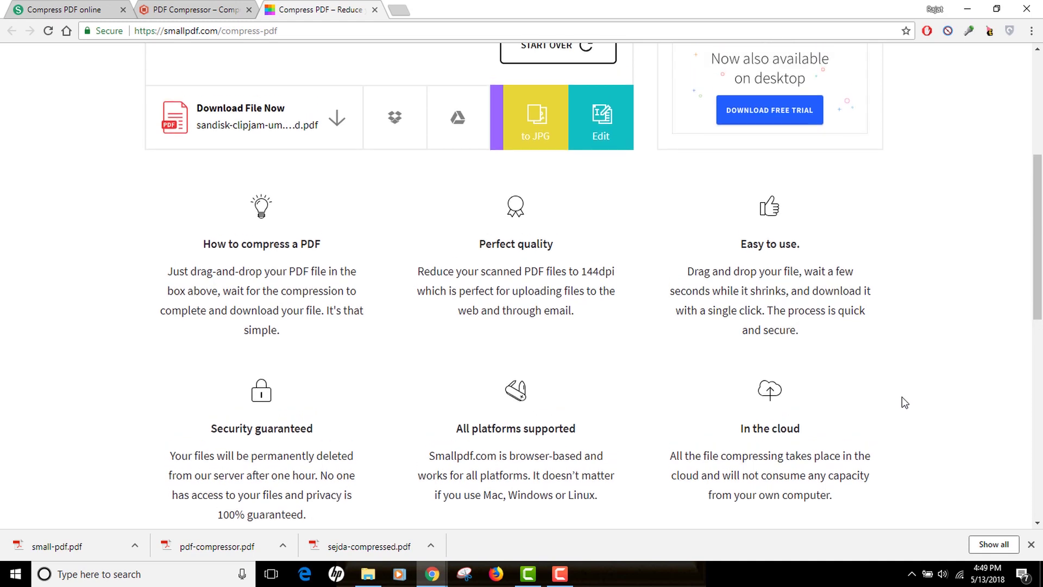
{"action": "scroll", "coordinate": [902, 398], "scroll_direction": "up", "scroll_amount": 1}
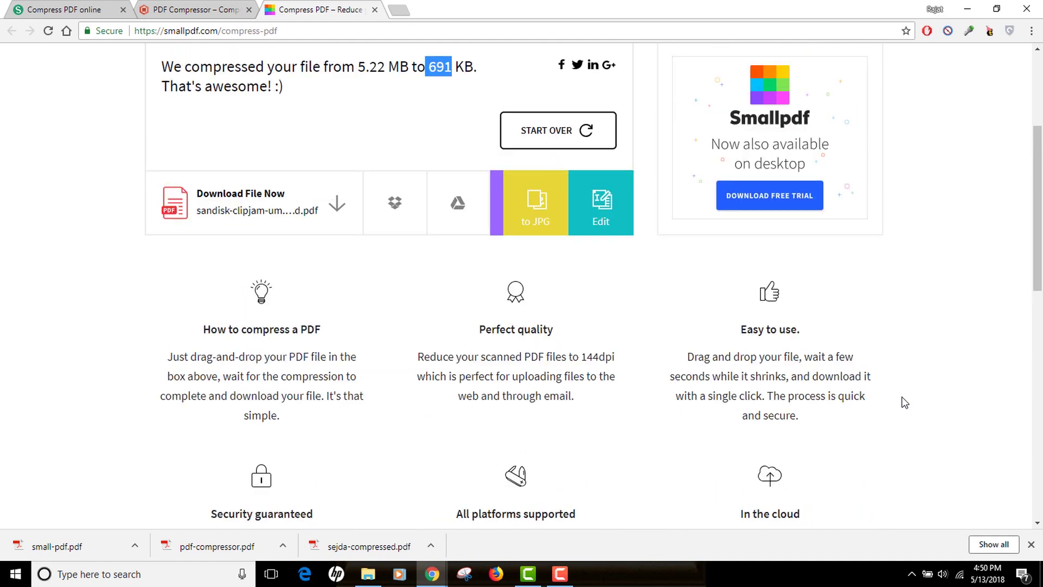
{"action": "scroll", "coordinate": [901, 398], "scroll_direction": "up", "scroll_amount": 4}
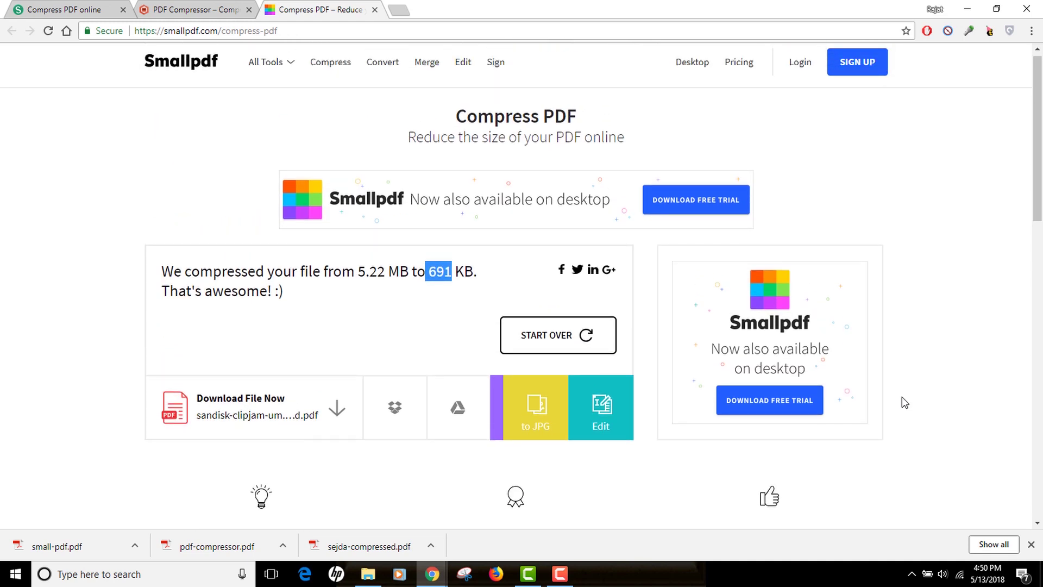
{"action": "left_click", "coordinate": [91, 6]}
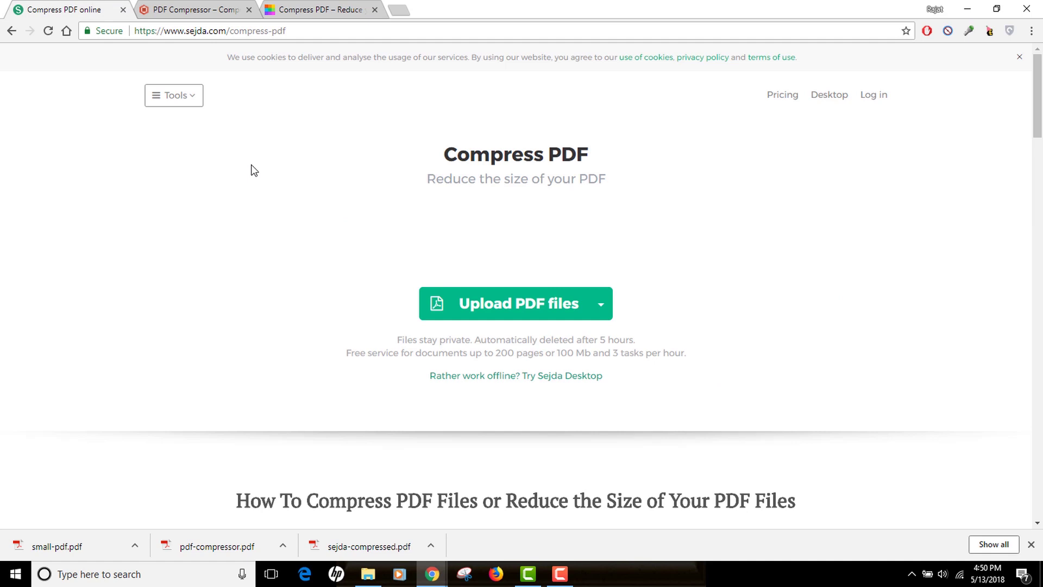